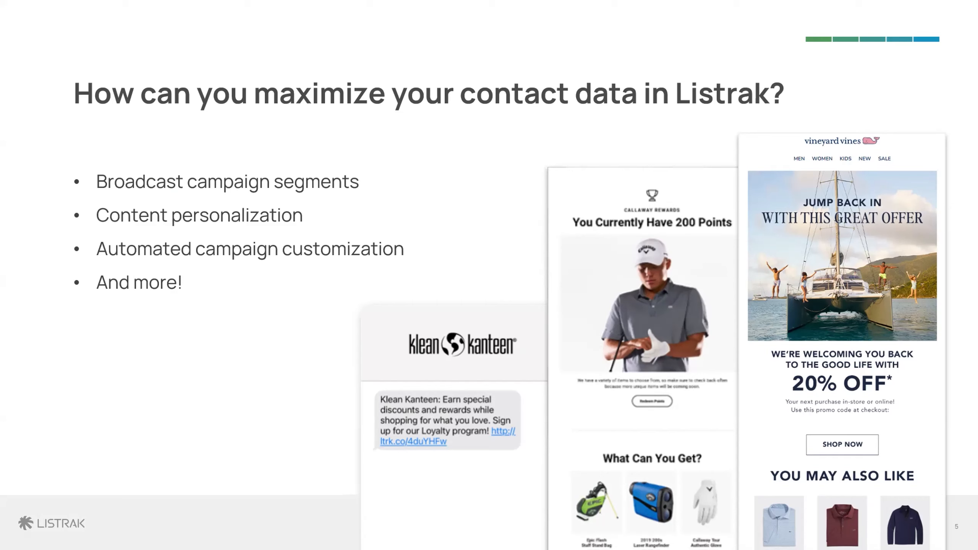
key("Right")
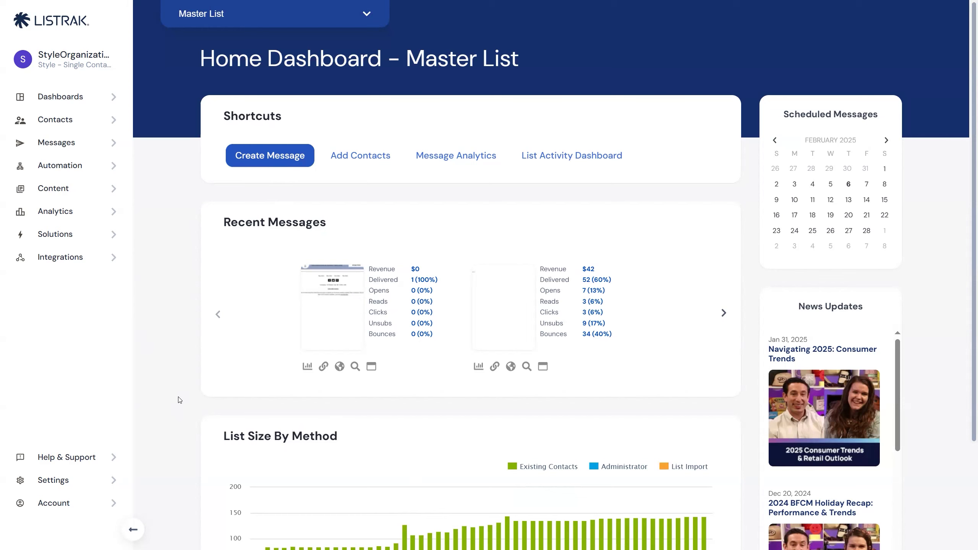
Open the Import List Wizard for the Master List.
left_click(80, 127)
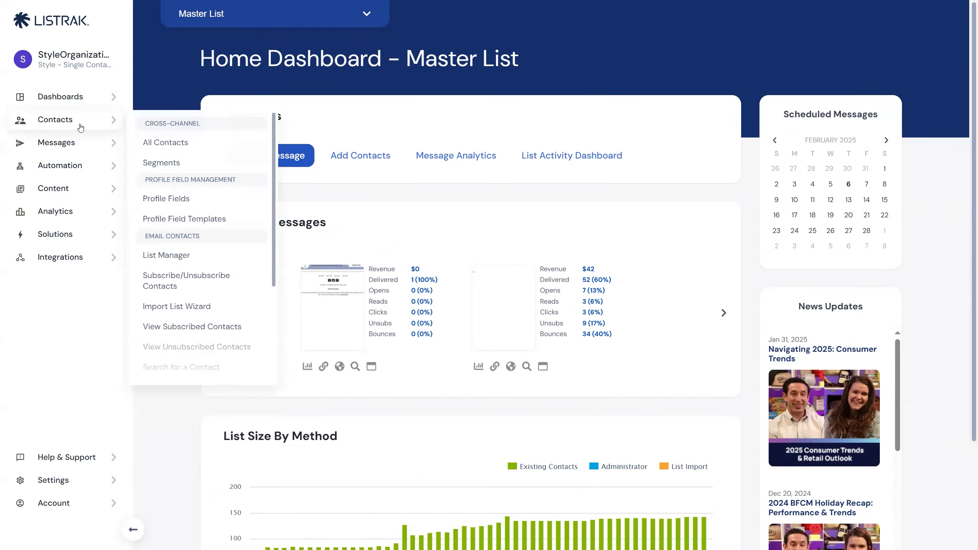
left_click(176, 307)
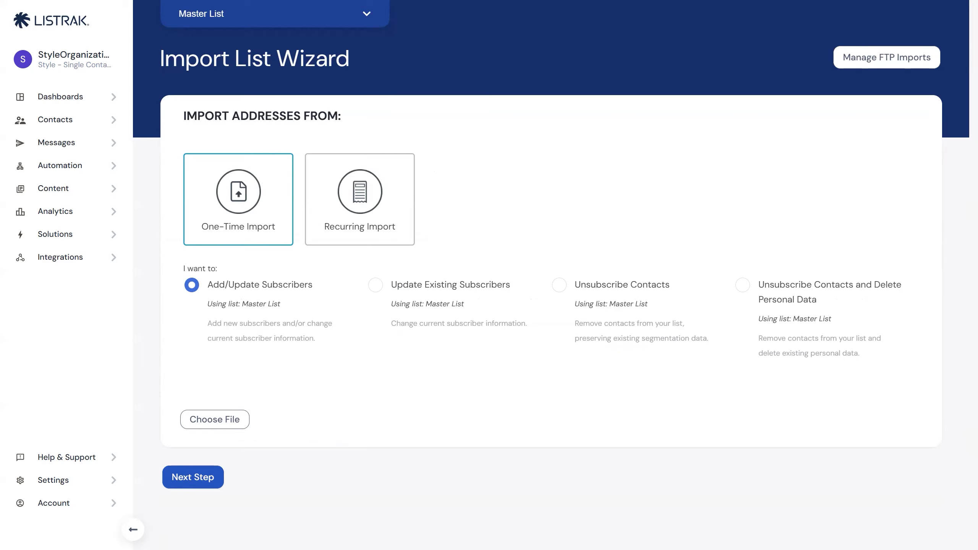
left_click(68, 123)
Switch to a recurring import and review its FTP integration, file name, best practices and subscriber action options.
left_click(348, 191)
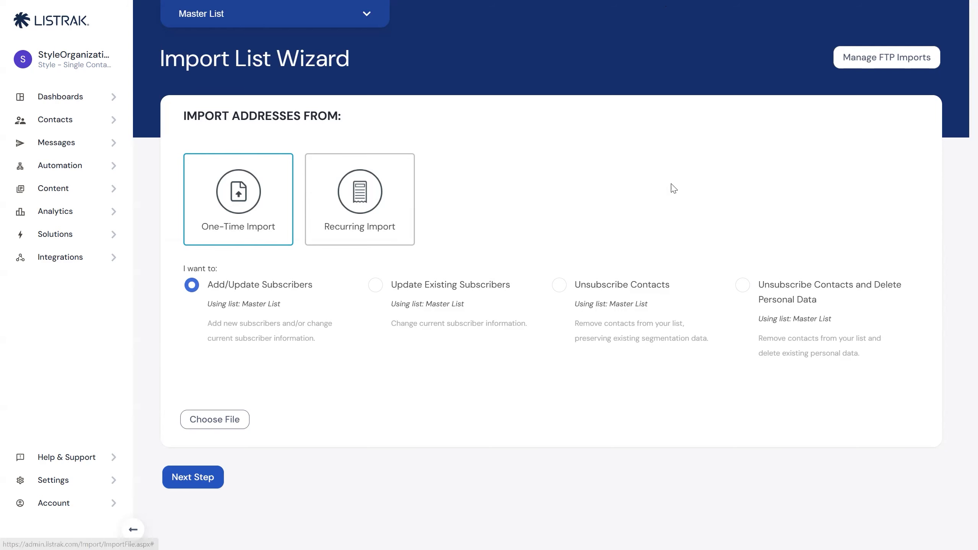
scroll(424, 178, "down", 4)
scroll(434, 182, "up", 3)
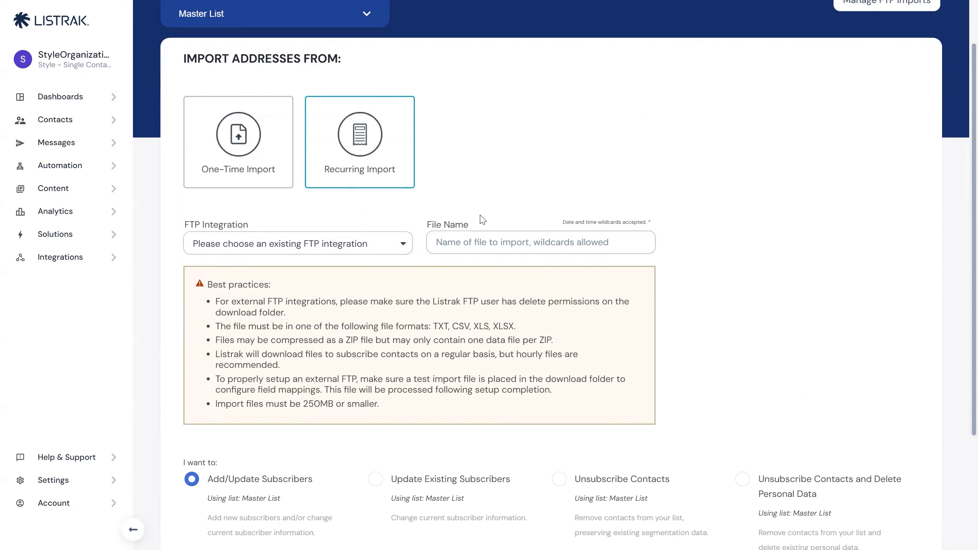
left_click(587, 240)
scroll(585, 242, "down", 2)
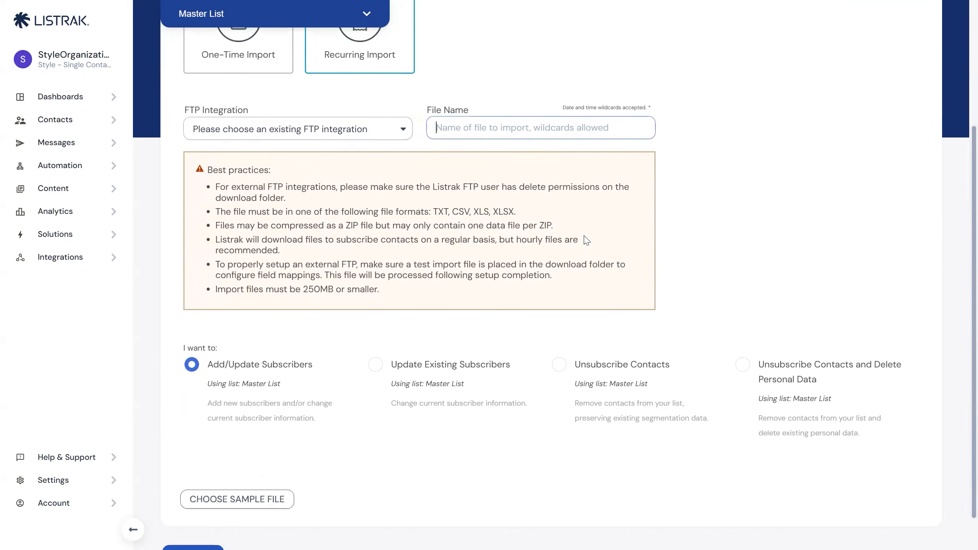
scroll(586, 243, "up", 1)
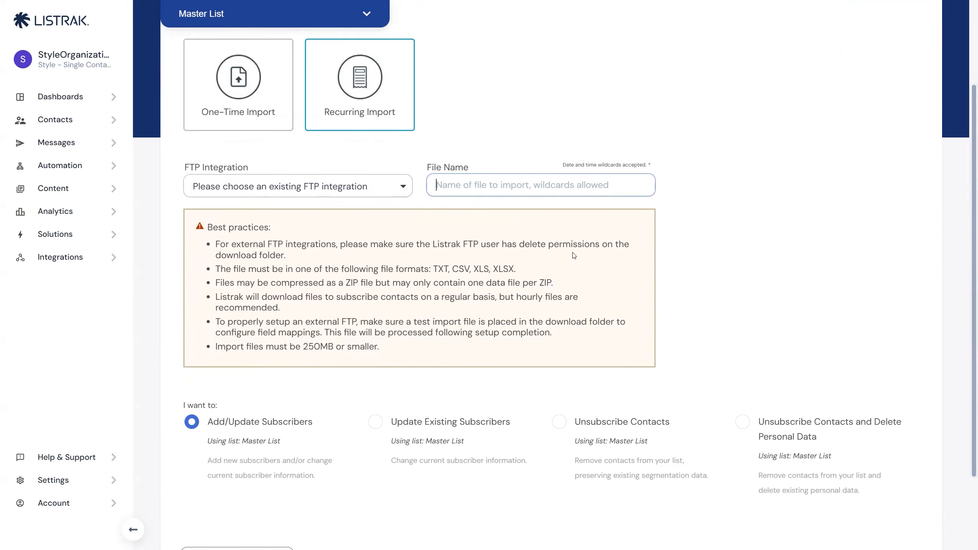
scroll(558, 257, "down", 2)
scroll(370, 354, "up", 2)
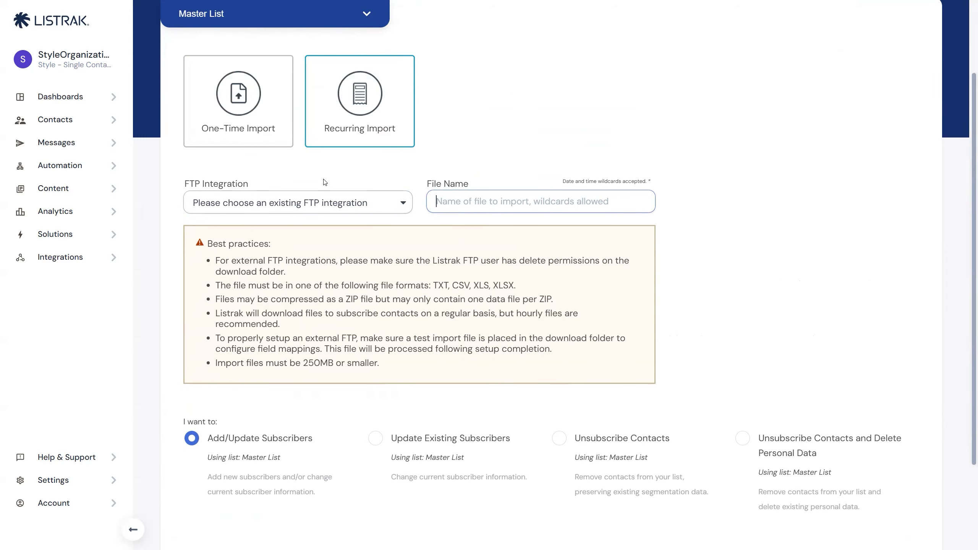
scroll(322, 181, "down", 2)
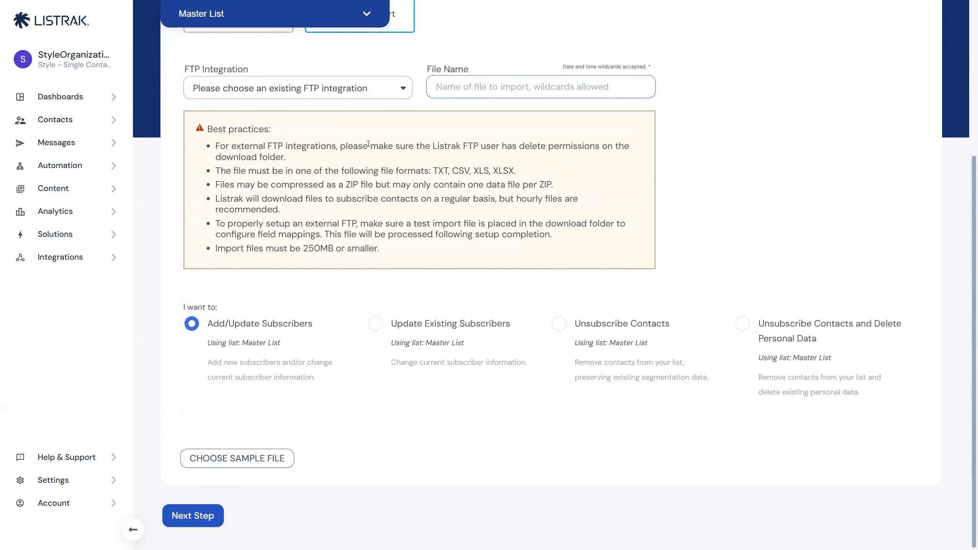
scroll(260, 197, "up", 4)
Switch to a one-time import, choose Example File Import.csv as the file and proceed to the data settings.
left_click(283, 208)
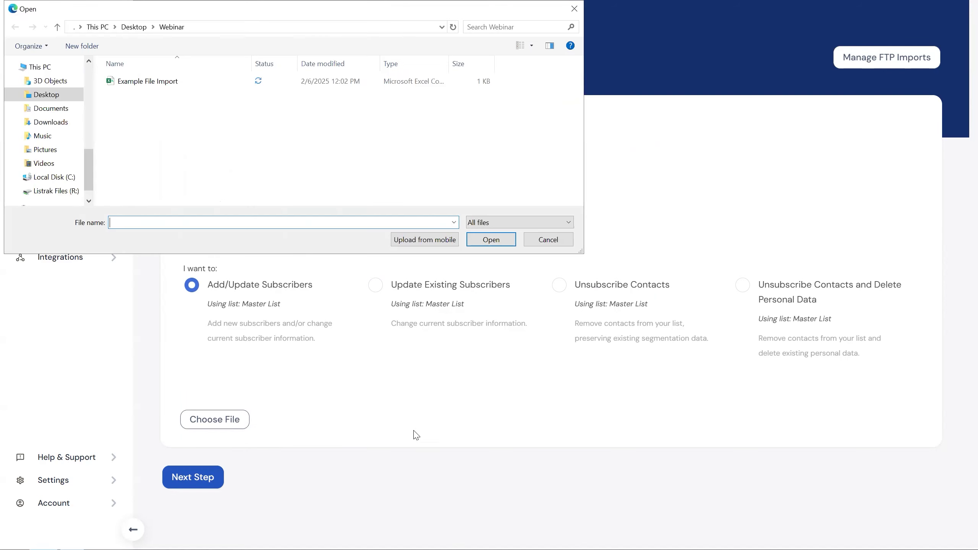
left_click(133, 82)
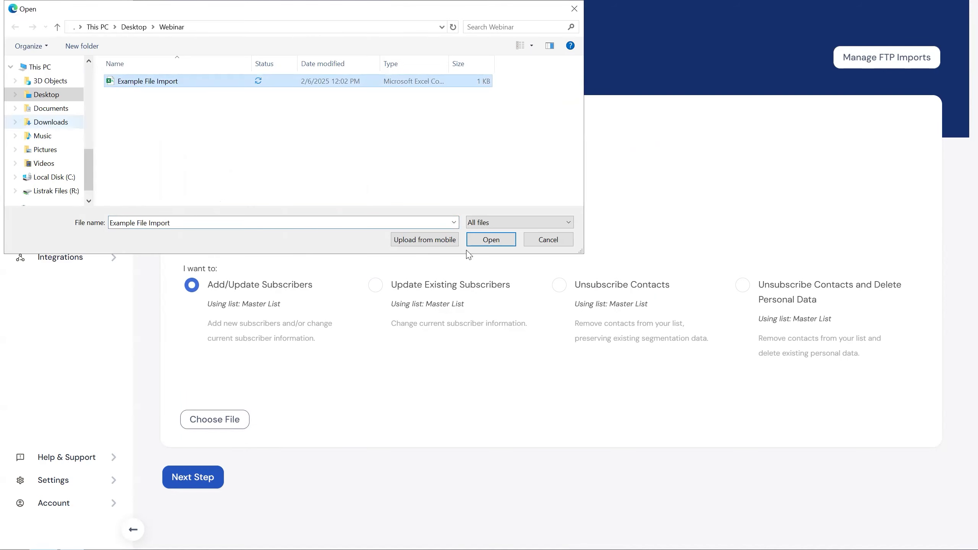
left_click(504, 242)
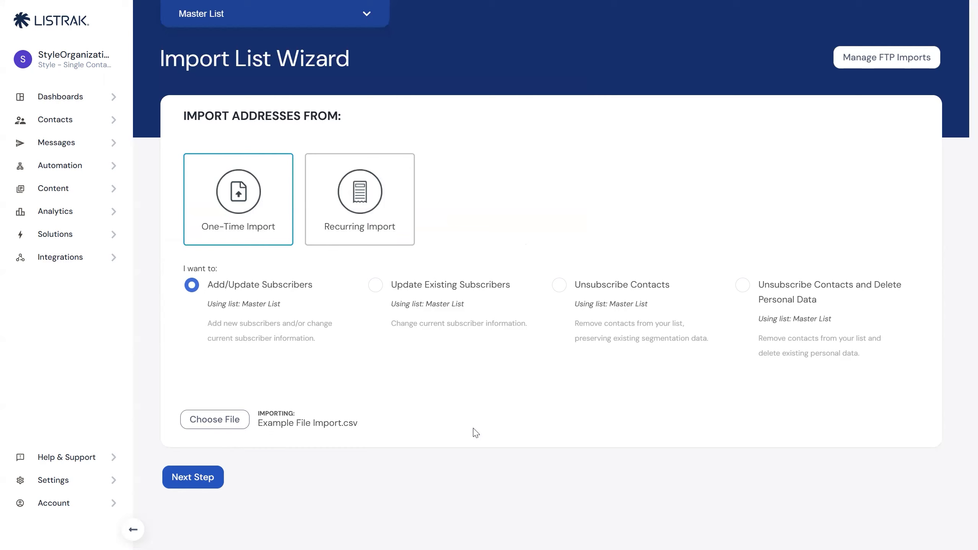
left_click(199, 479)
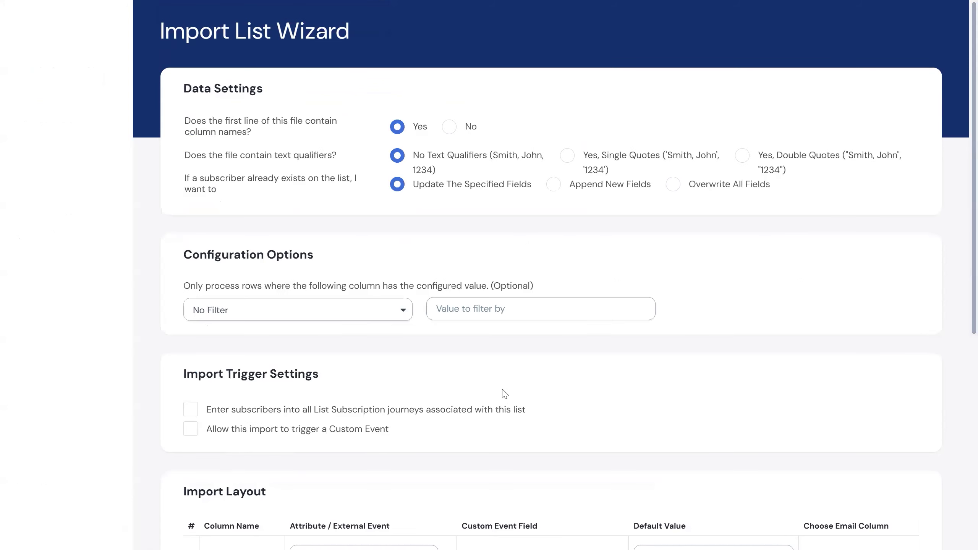
Review the import layout's column mappings and the data settings for subscribers already on the list.
scroll(787, 334, "down", 7)
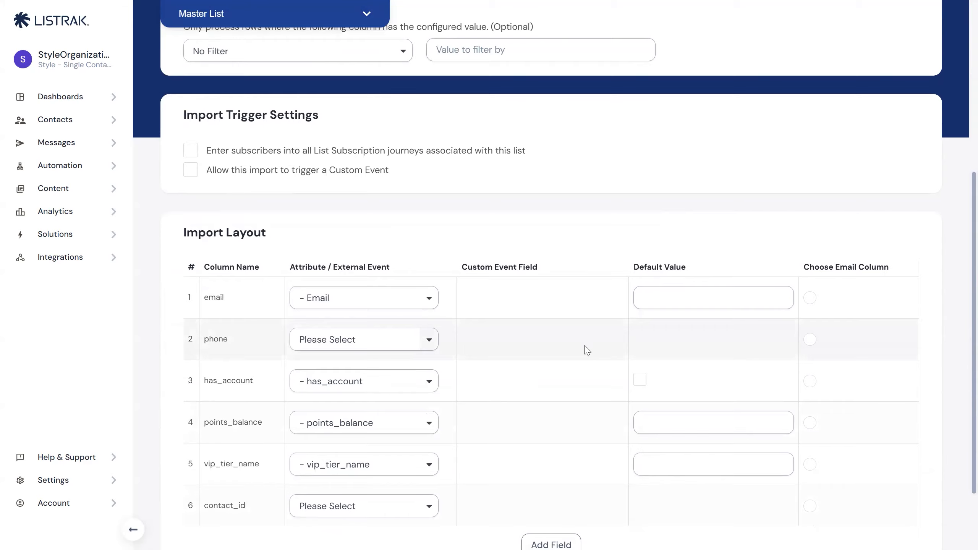
scroll(586, 355, "down", 2)
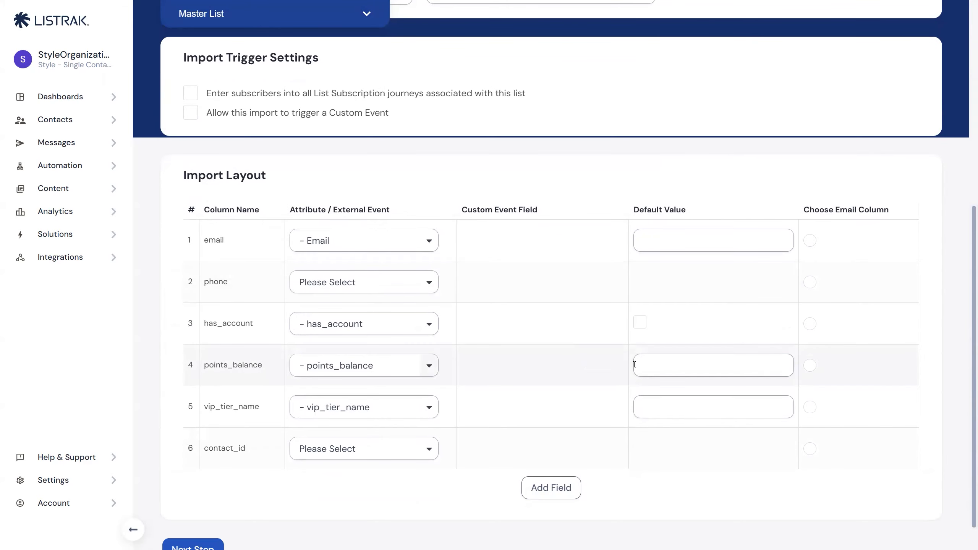
scroll(458, 324, "up", 2)
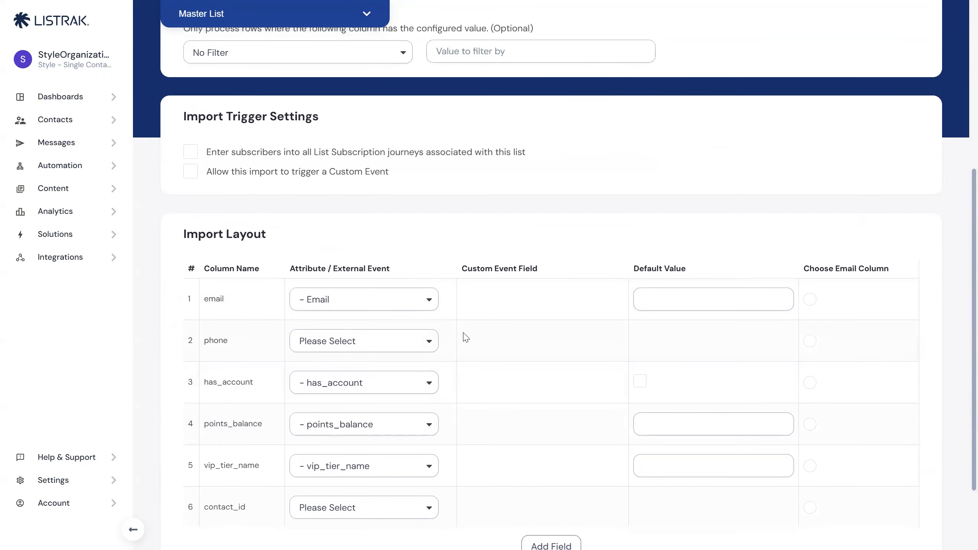
scroll(467, 323, "down", 2)
scroll(478, 324, "up", 2)
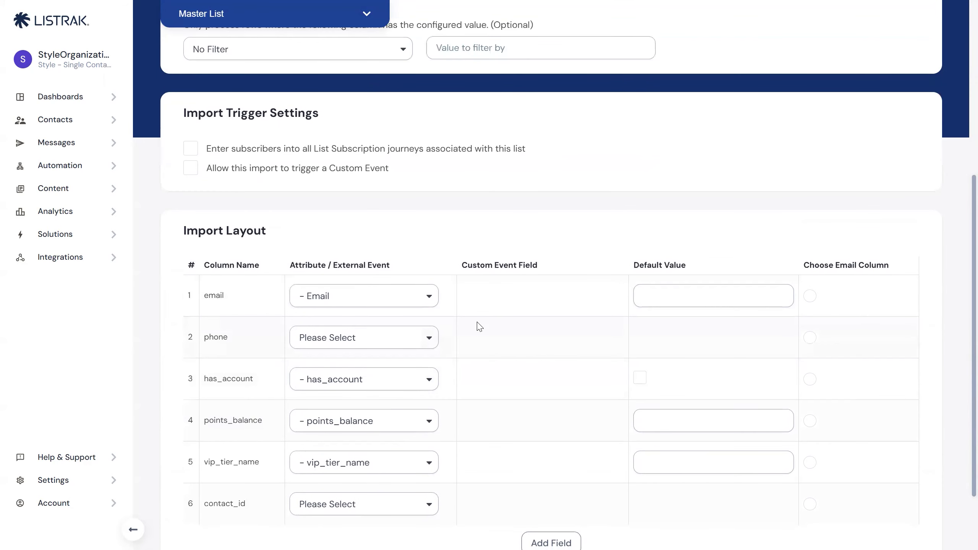
scroll(480, 326, "up", 10)
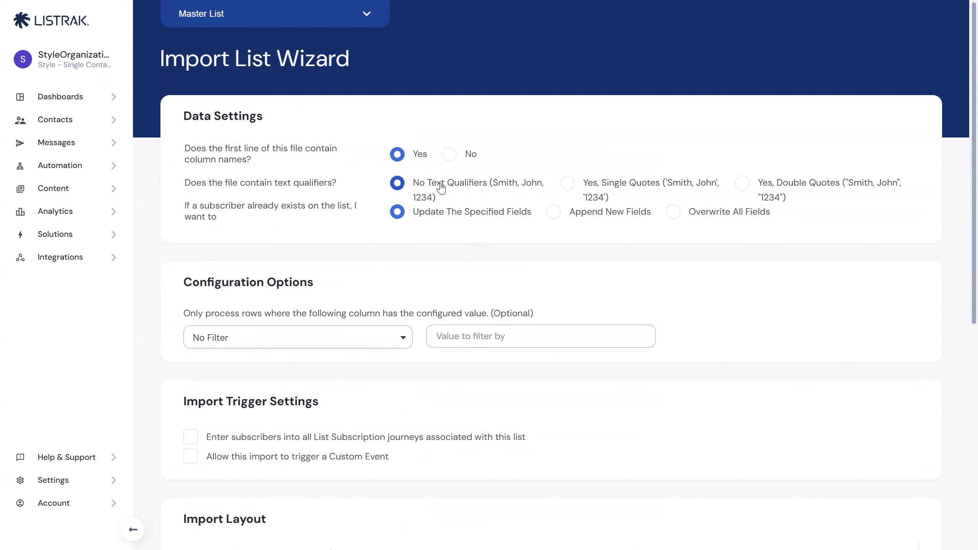
left_click_drag(187, 206, 248, 230)
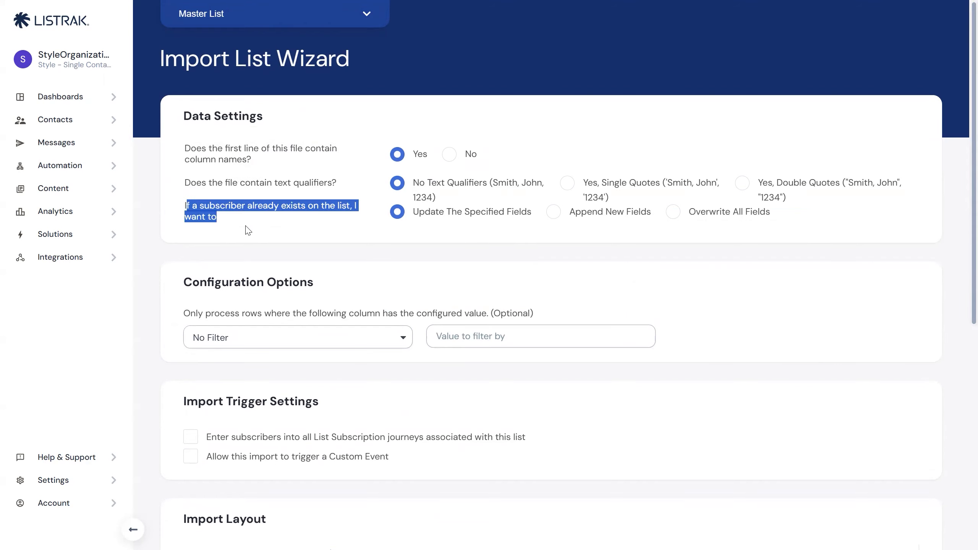
left_click(253, 225)
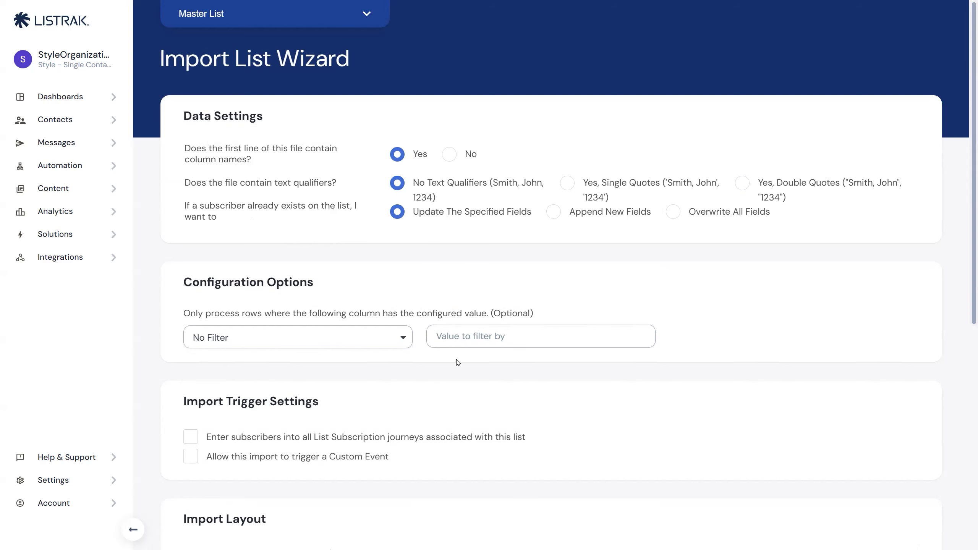
Examine the columns available for row filtering and the import trigger settings.
scroll(511, 271, "down", 2)
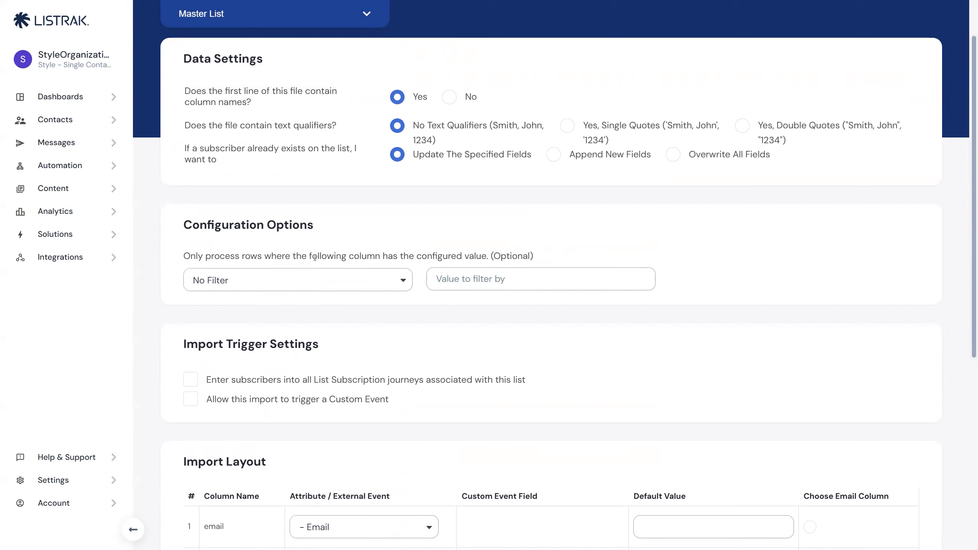
left_click(360, 280)
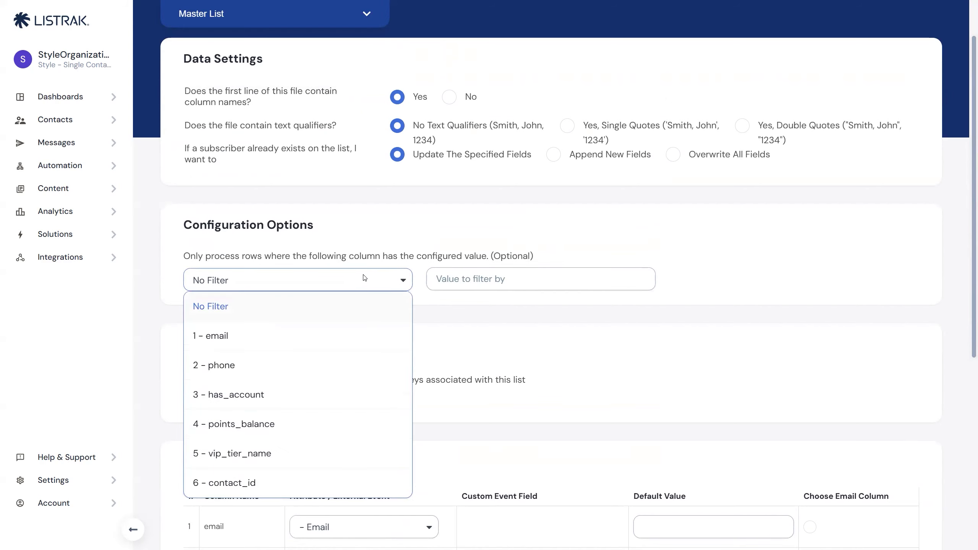
left_click(551, 339)
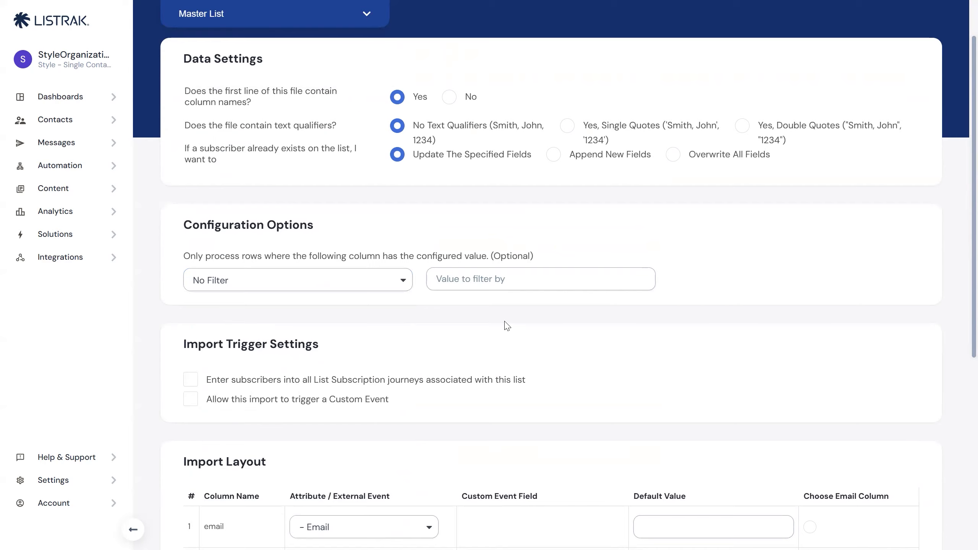
scroll(465, 324, "down", 6)
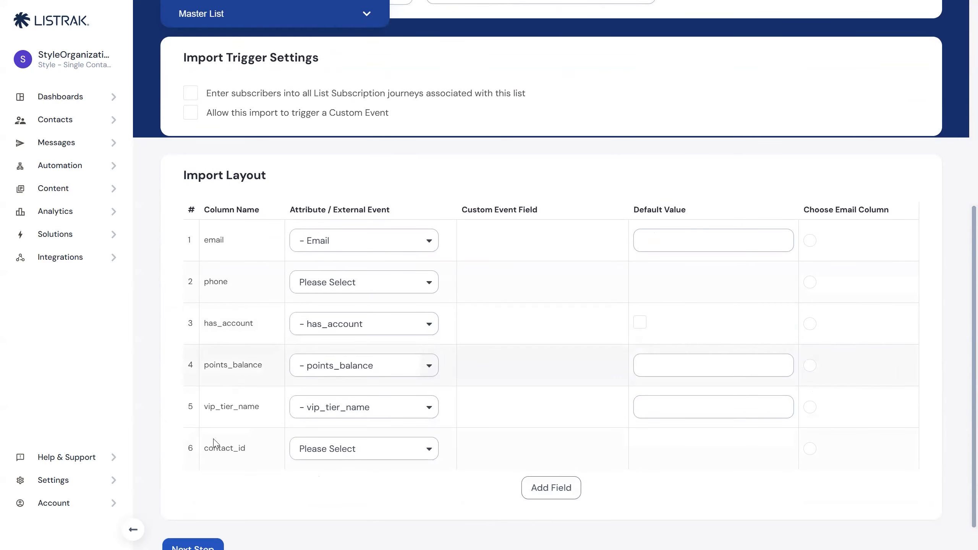
scroll(277, 309, "up", 6)
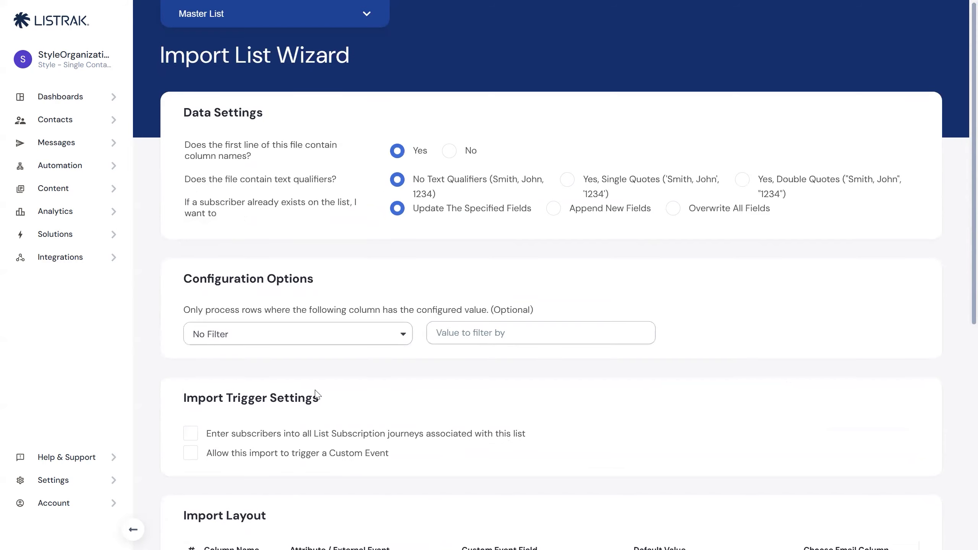
left_click_drag(238, 345, 321, 353)
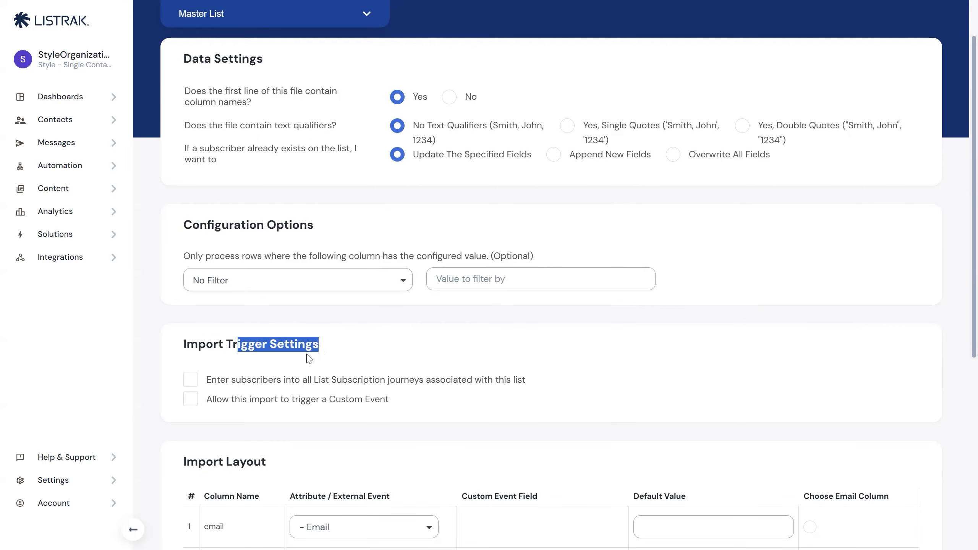
left_click(350, 348)
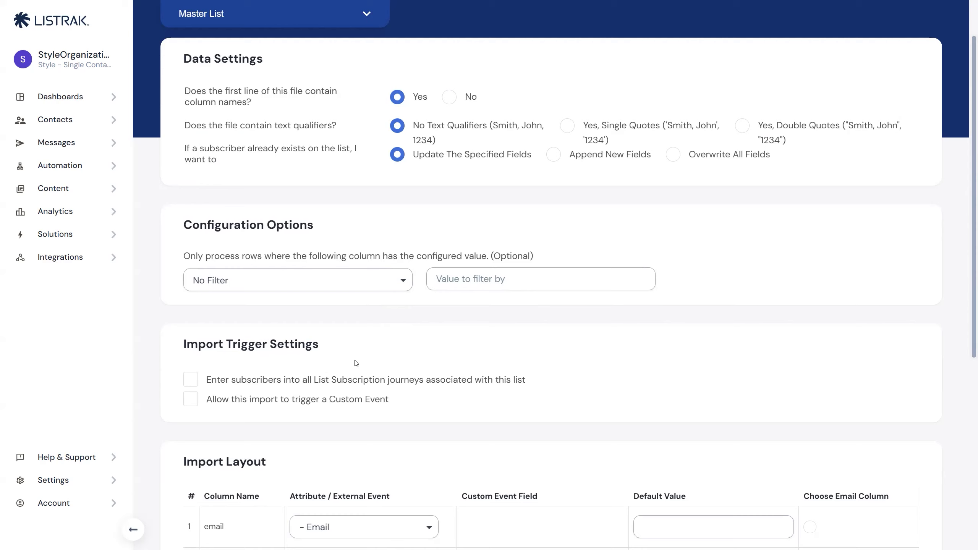
left_click_drag(183, 343, 422, 415)
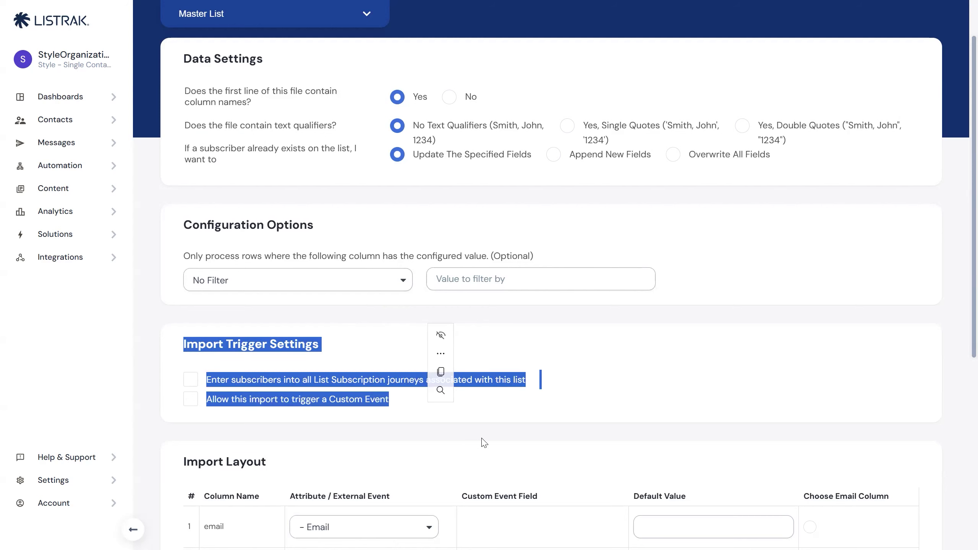
Map the email column to Email Address in the import layout.
scroll(489, 442, "down", 2)
scroll(498, 414, "down", 7)
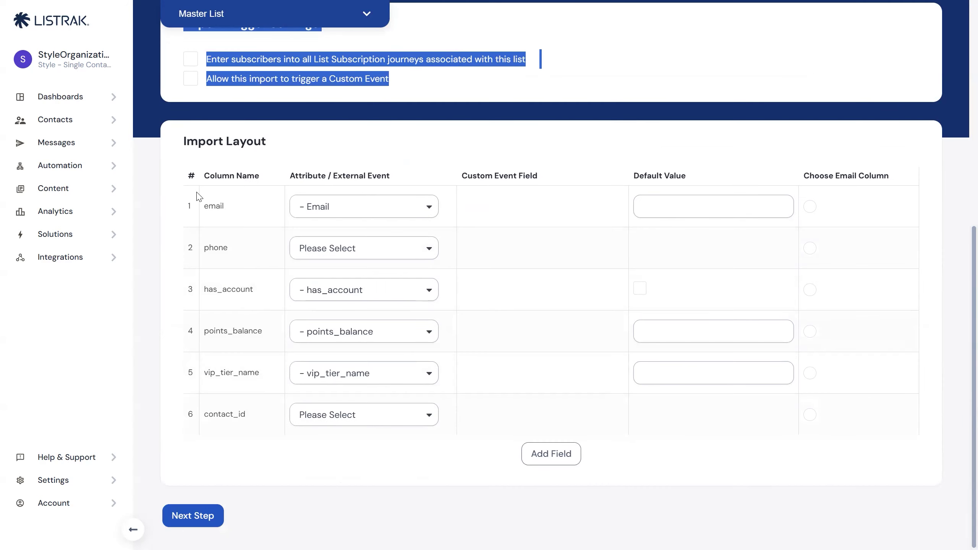
left_click(348, 209)
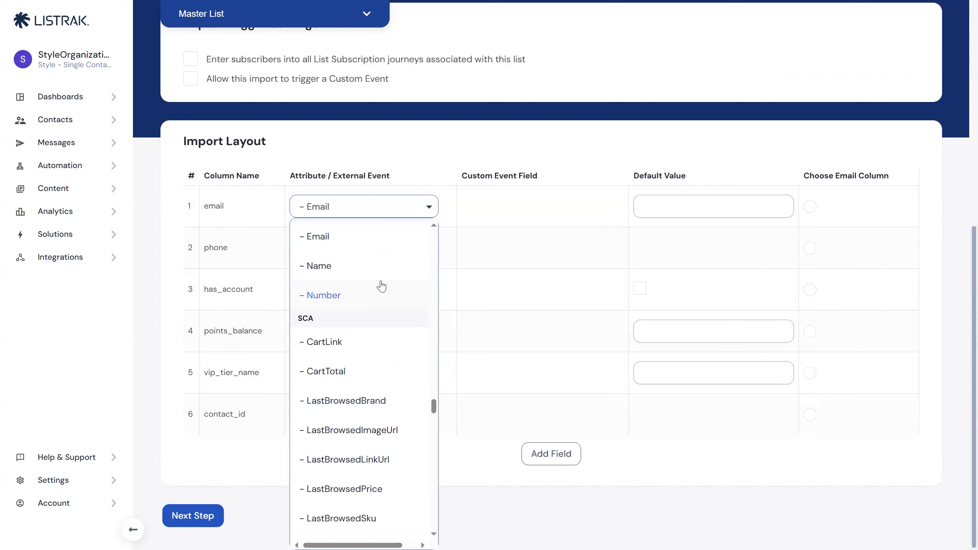
left_click(223, 244)
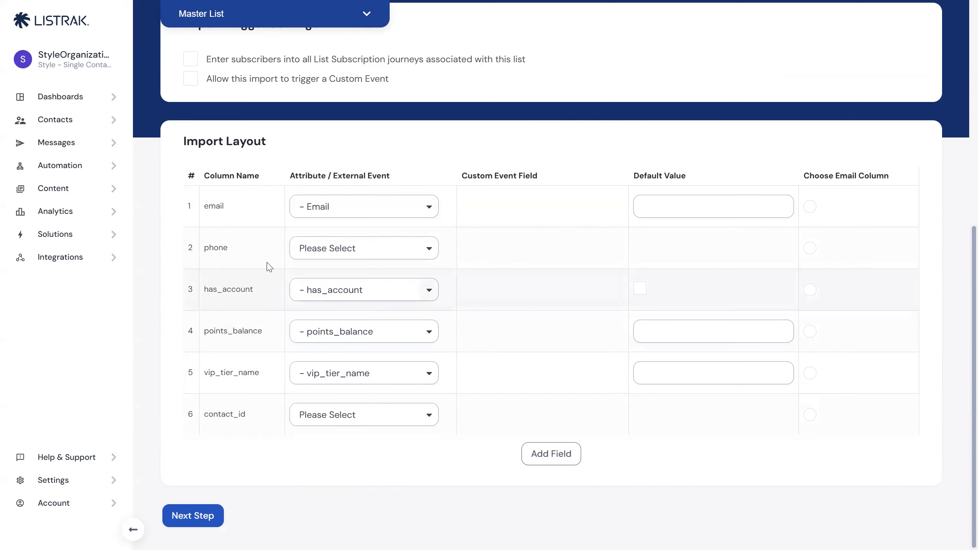
scroll(269, 266, "up", 1)
double_click(215, 308)
left_click(306, 265)
scroll(370, 361, "up", 15)
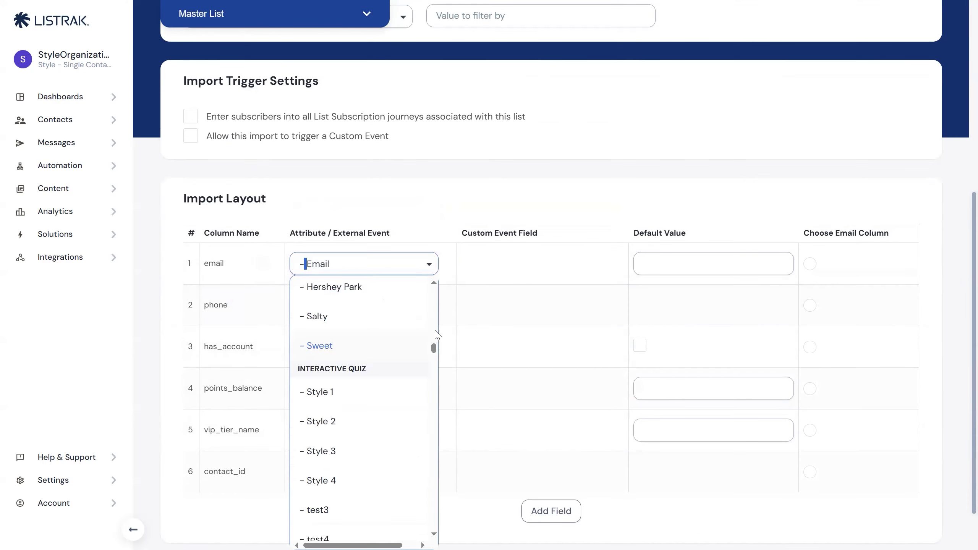
left_click(329, 321)
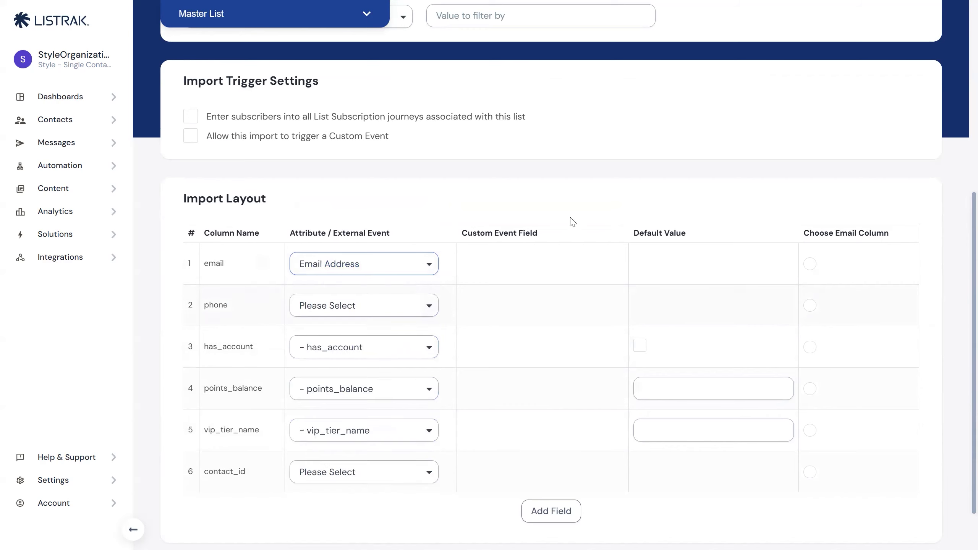
Examine the attribute options available for mapping the contact_id and has_account columns in the import layout.
scroll(500, 290, "down", 1)
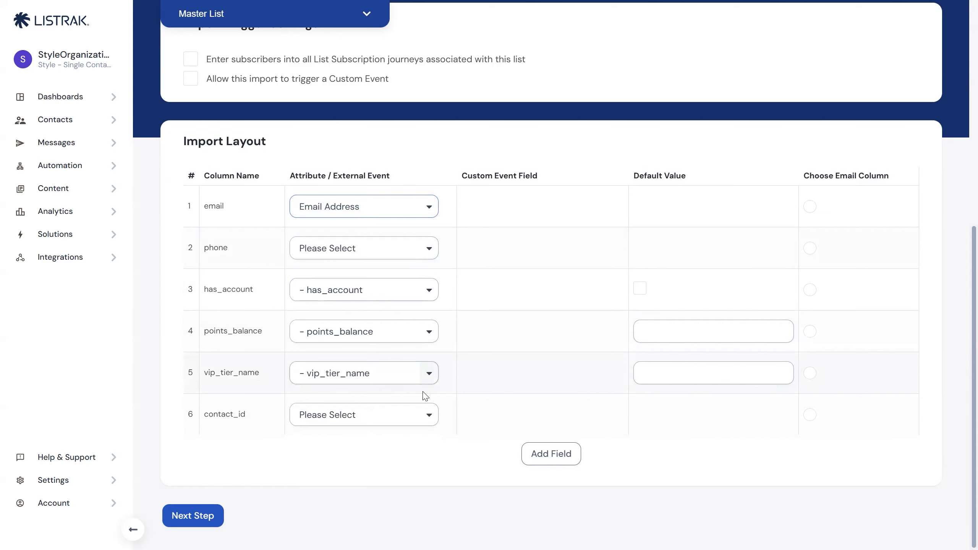
left_click(353, 421)
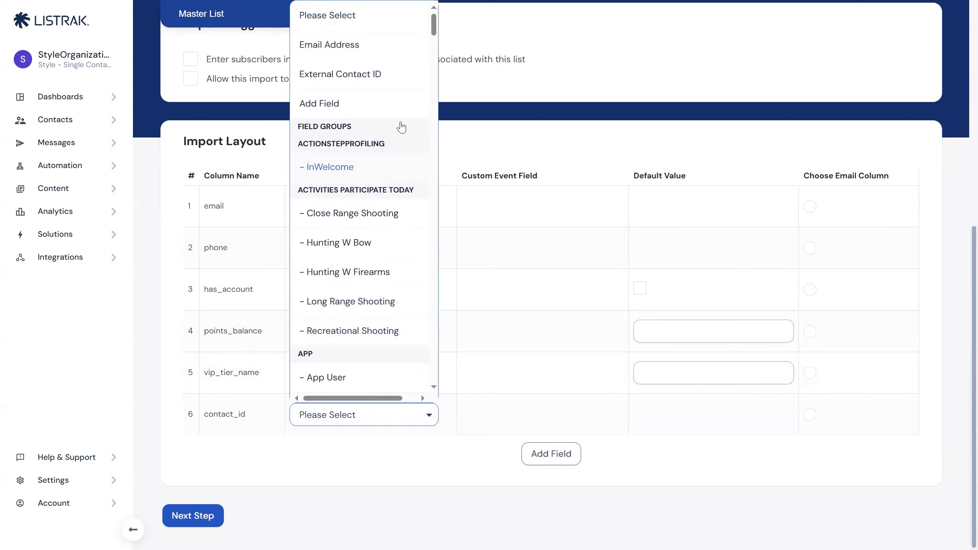
left_click(503, 287)
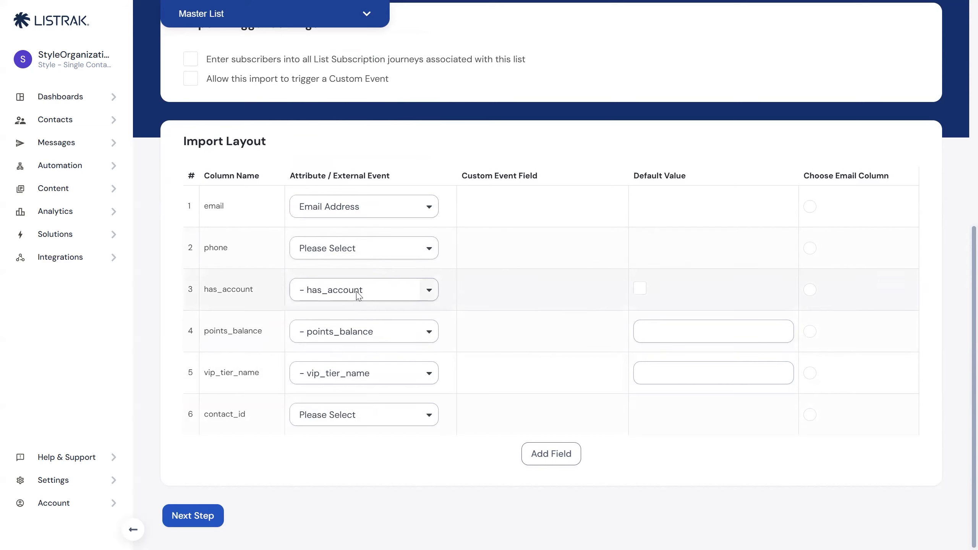
left_click(329, 299)
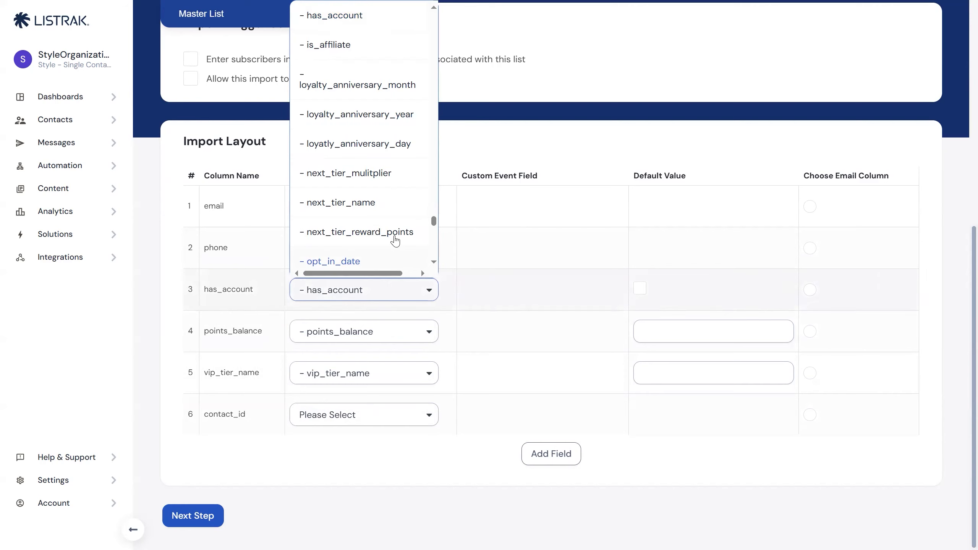
scroll(380, 225, "down", 2)
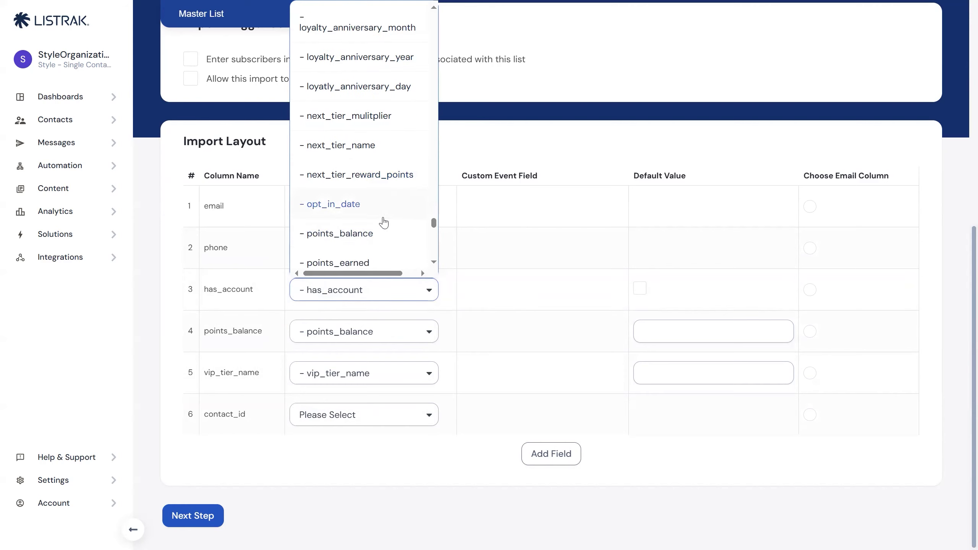
scroll(372, 223, "up", 3)
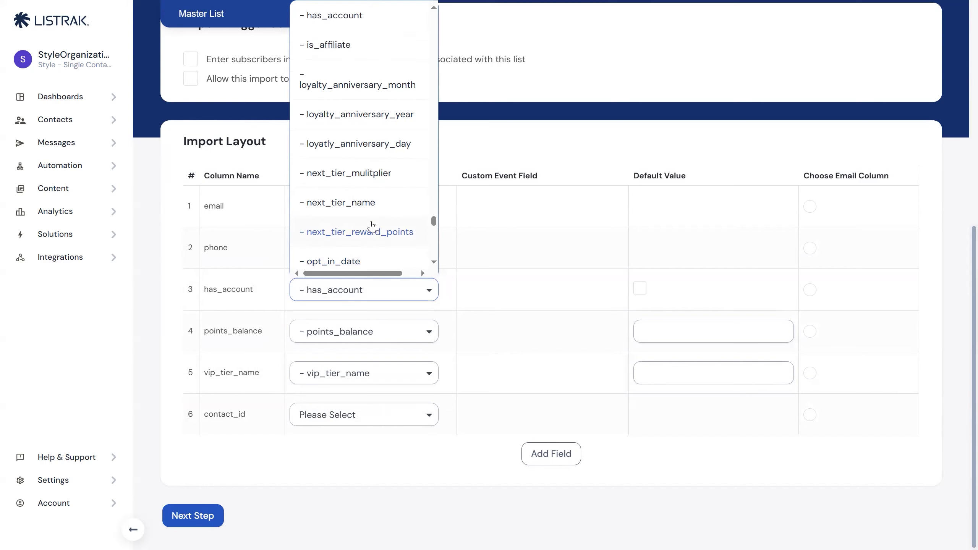
scroll(374, 227, "up", 1)
scroll(380, 216, "down", 1)
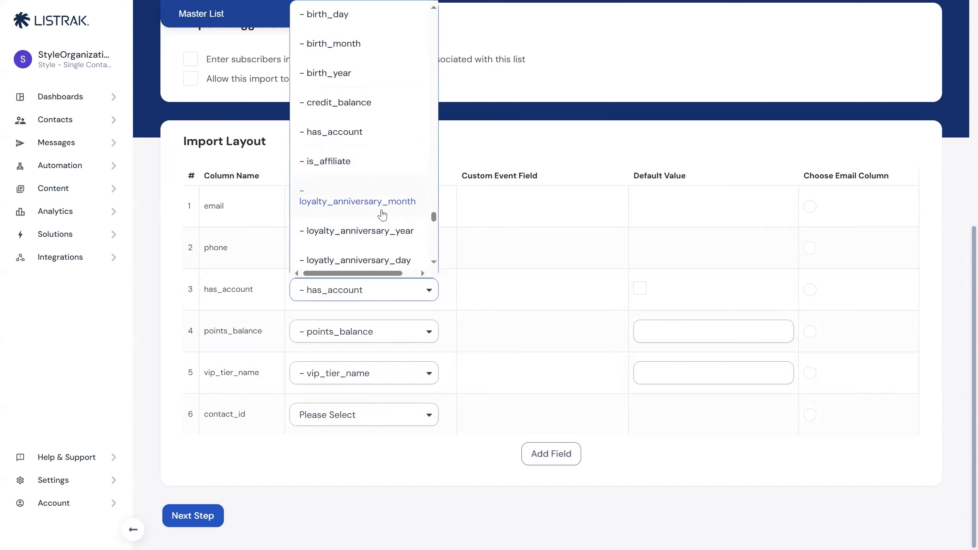
left_click_drag(203, 293, 262, 289)
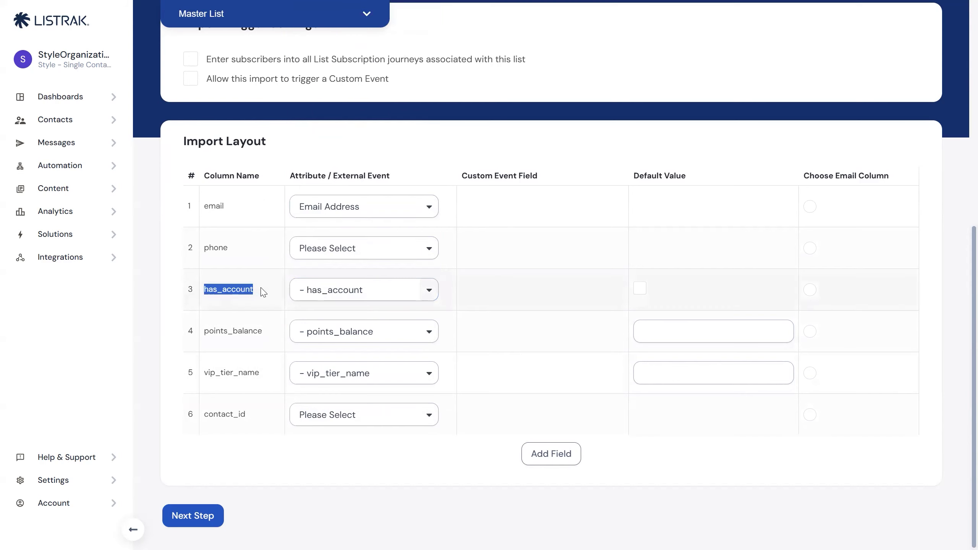
left_click(357, 289)
scroll(326, 158, "down", 2)
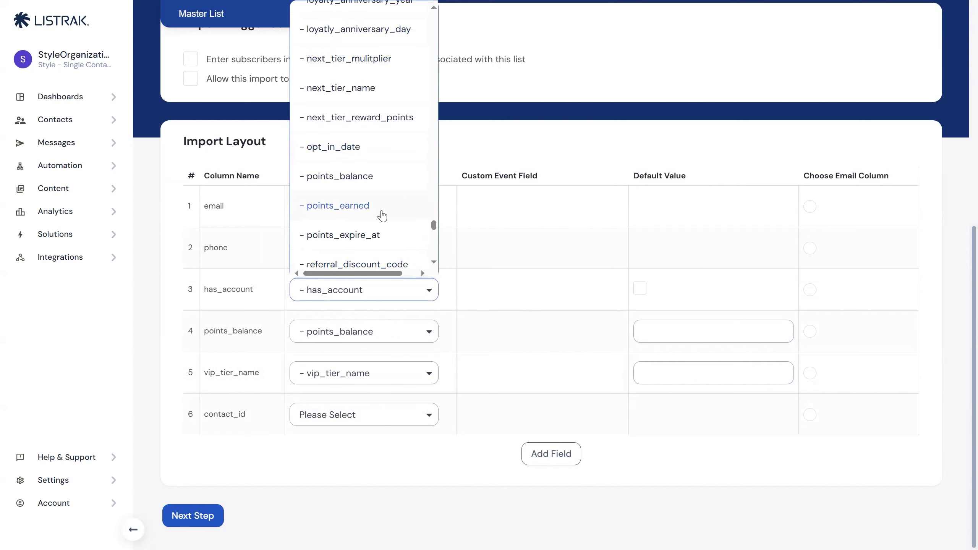
left_click(539, 277)
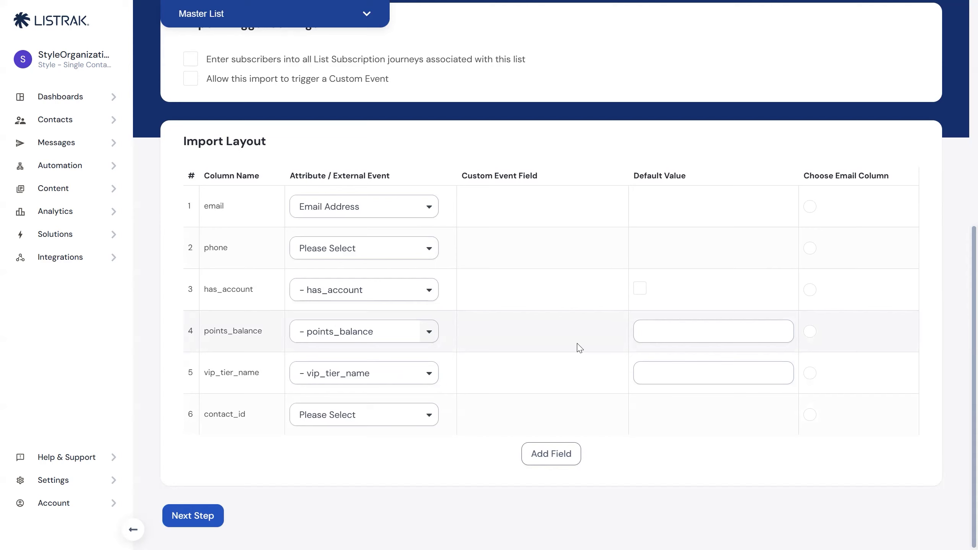
Map the contact_id column to External Contact ID and proceed to the import confirmation.
left_click(423, 416)
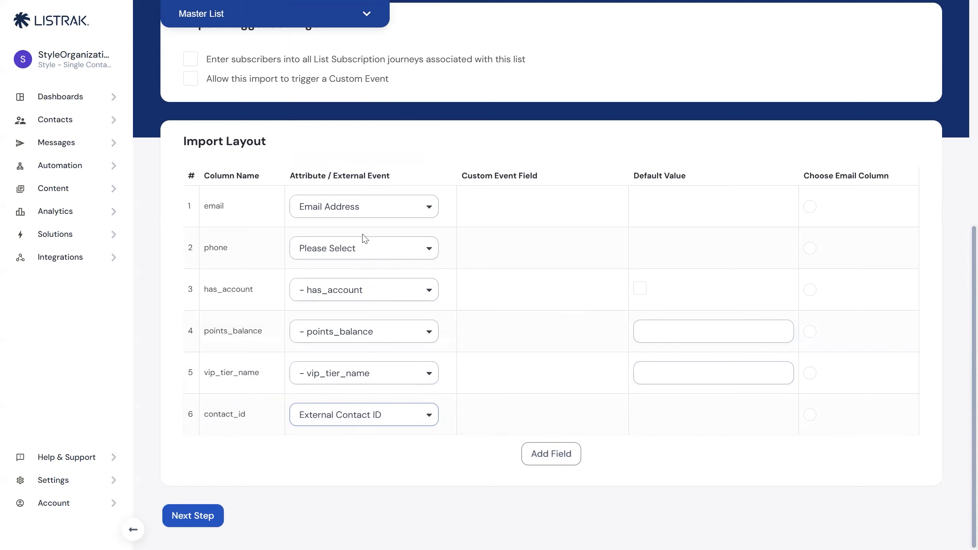
left_click_drag(204, 414, 248, 418)
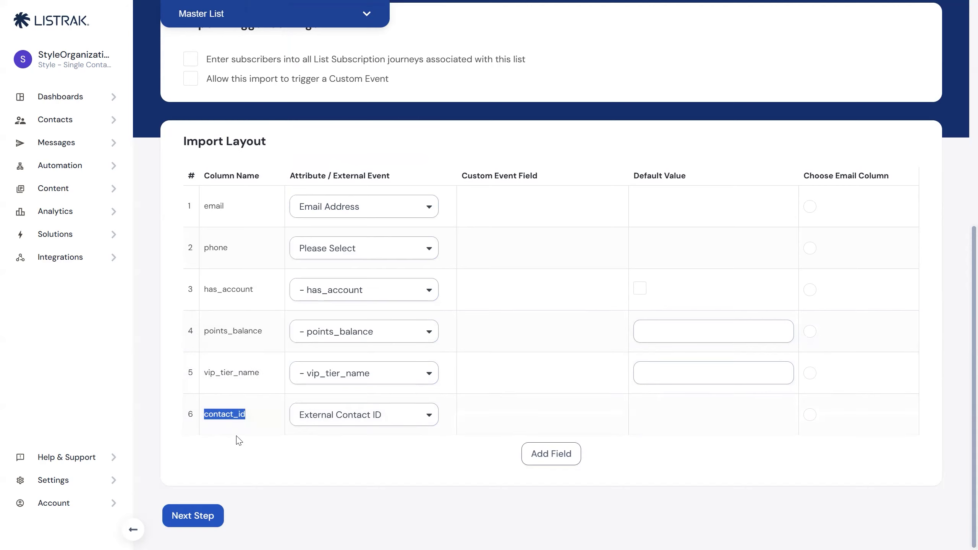
left_click(212, 515)
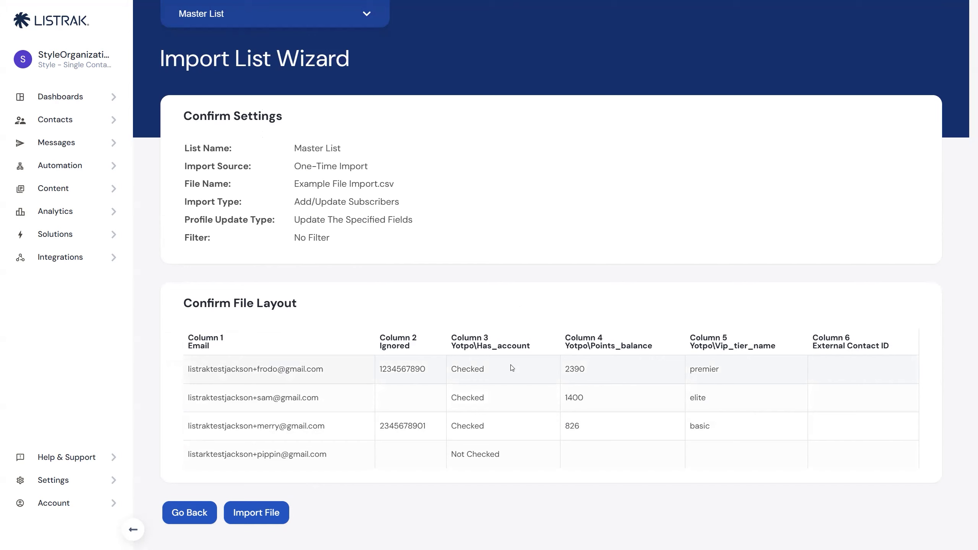
Review the file layout preview rows and the import settings, including the import type, before importing the file.
left_click_drag(314, 380, 314, 456)
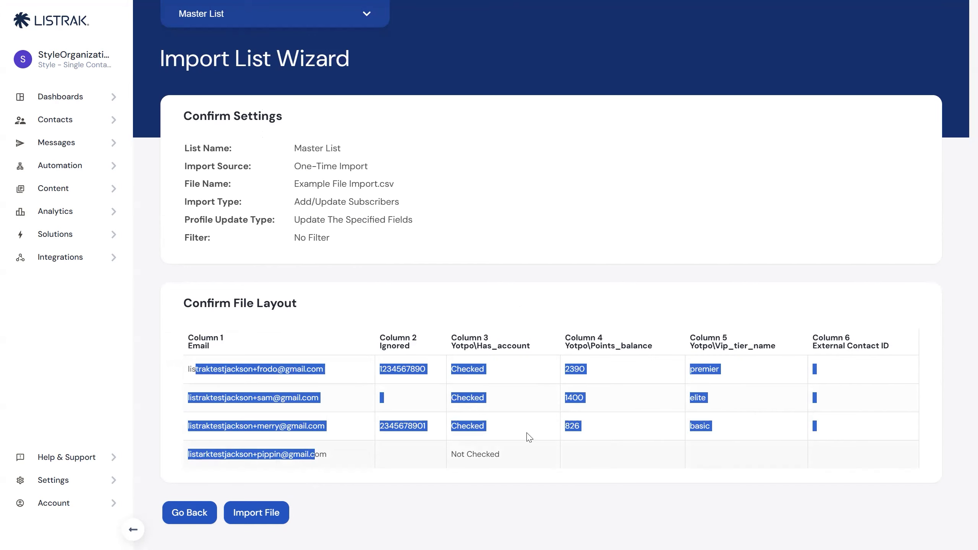
left_click(511, 420)
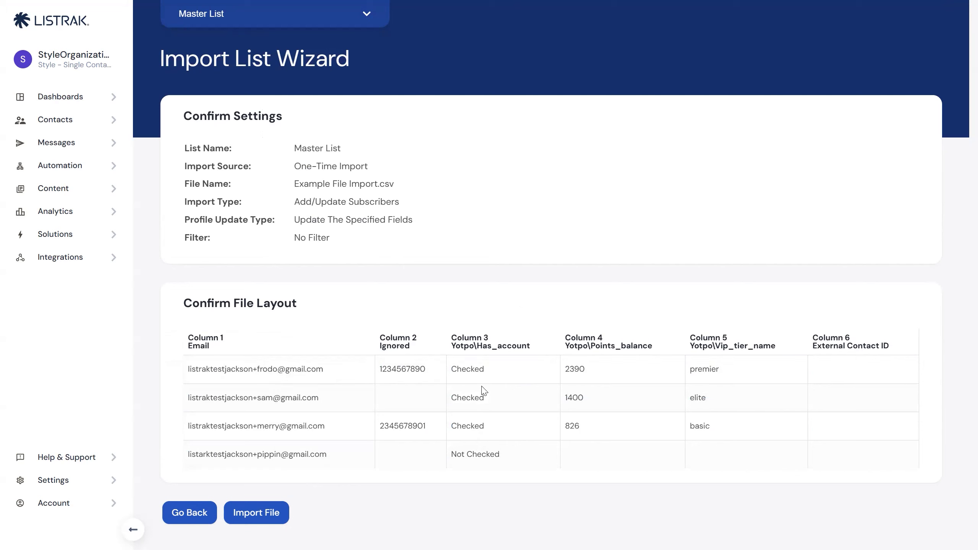
left_click_drag(484, 348, 528, 355)
left_click(513, 399)
left_click_drag(188, 459, 862, 459)
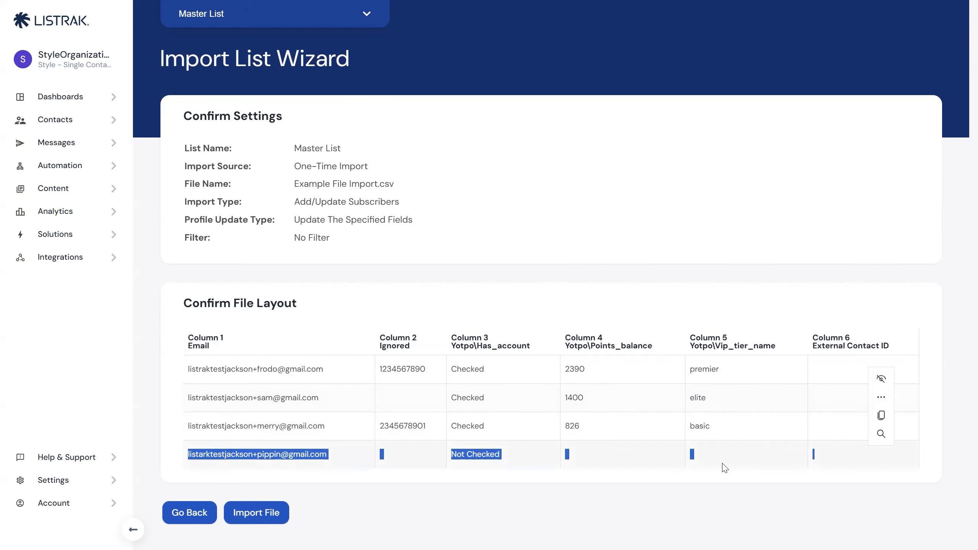
left_click(711, 470)
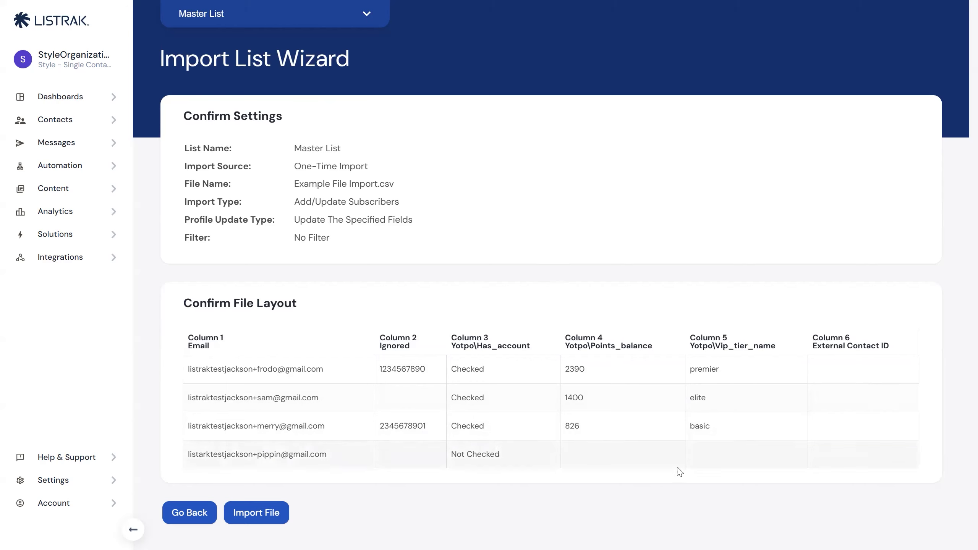
left_click_drag(278, 154, 376, 247)
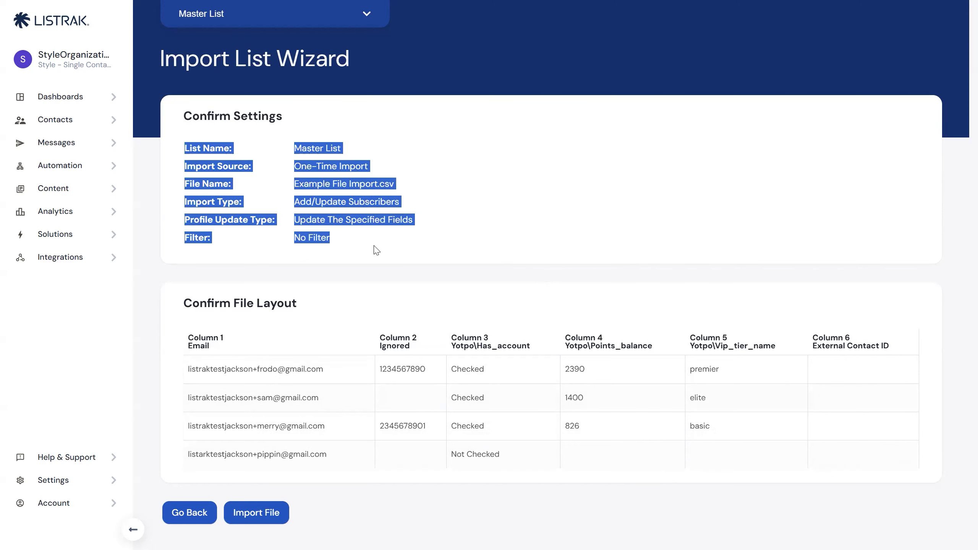
left_click(352, 500)
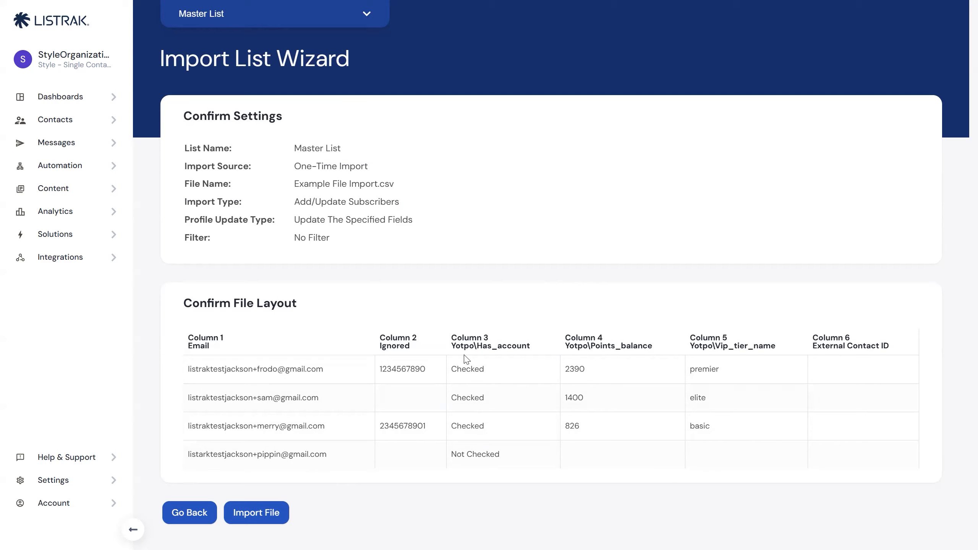
left_click_drag(295, 202, 337, 203)
left_click(310, 202)
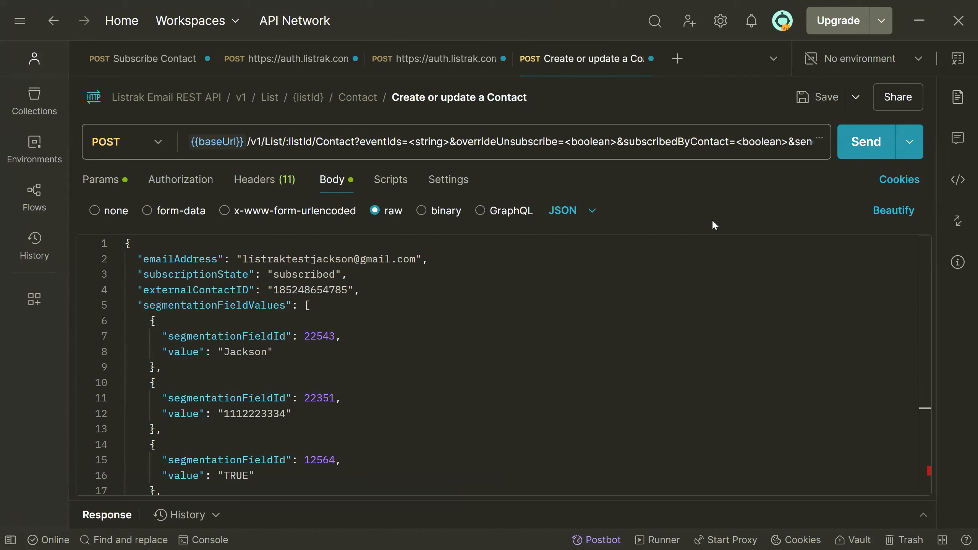
In Postman's Create or update a Contact request, examine the listId, eventIds, overrideUnsubscribe and subscribedByContact parameters of the URL.
left_click_drag(288, 142, 312, 139)
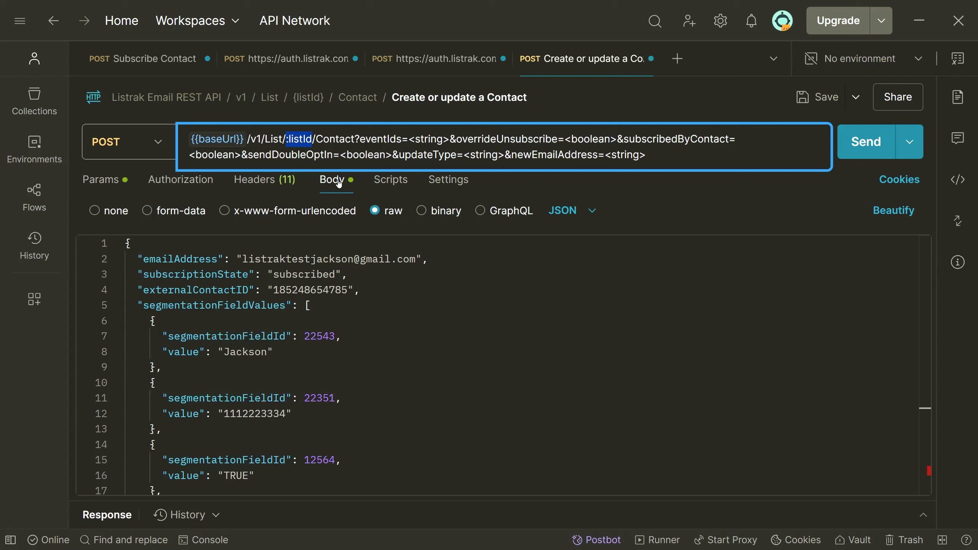
left_click_drag(409, 138, 449, 146)
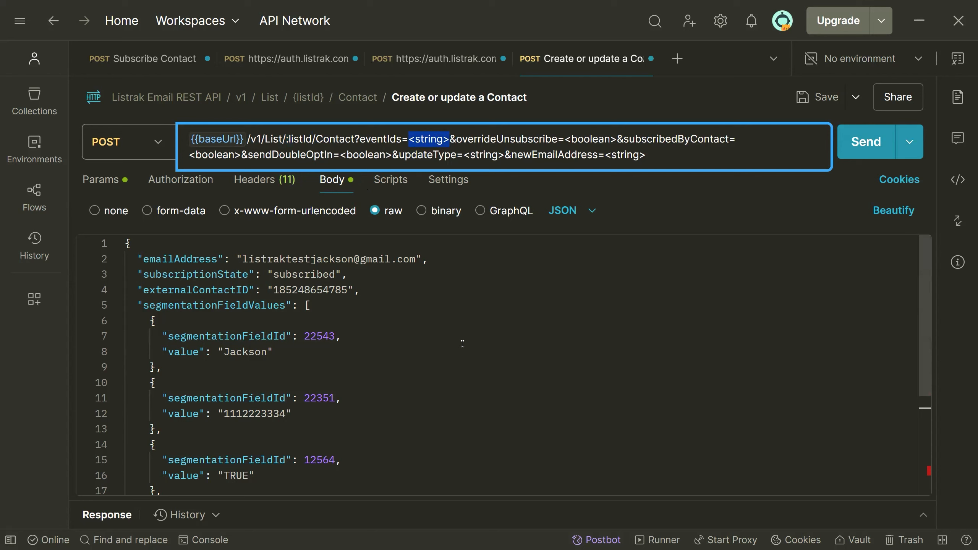
left_click_drag(565, 139, 618, 138)
left_click_drag(456, 138, 557, 138)
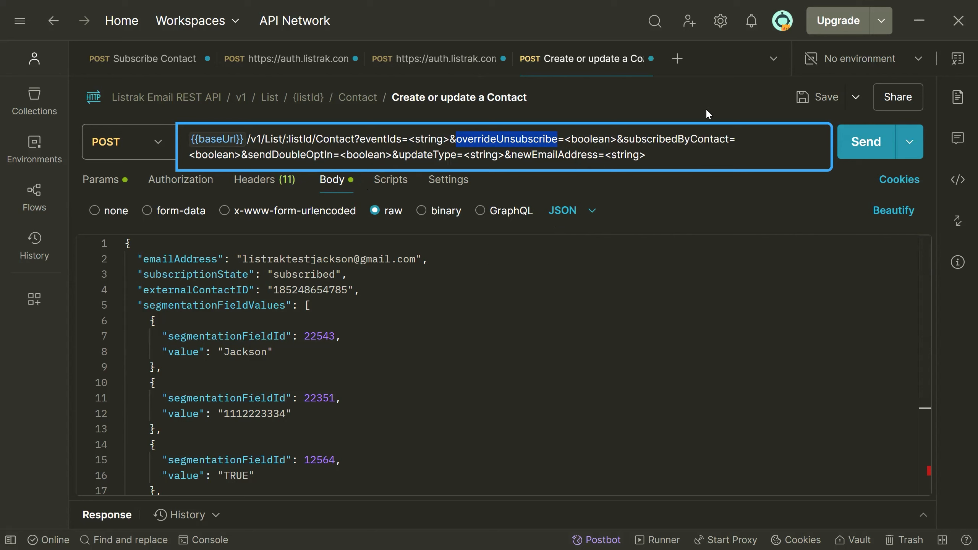
left_click(686, 136)
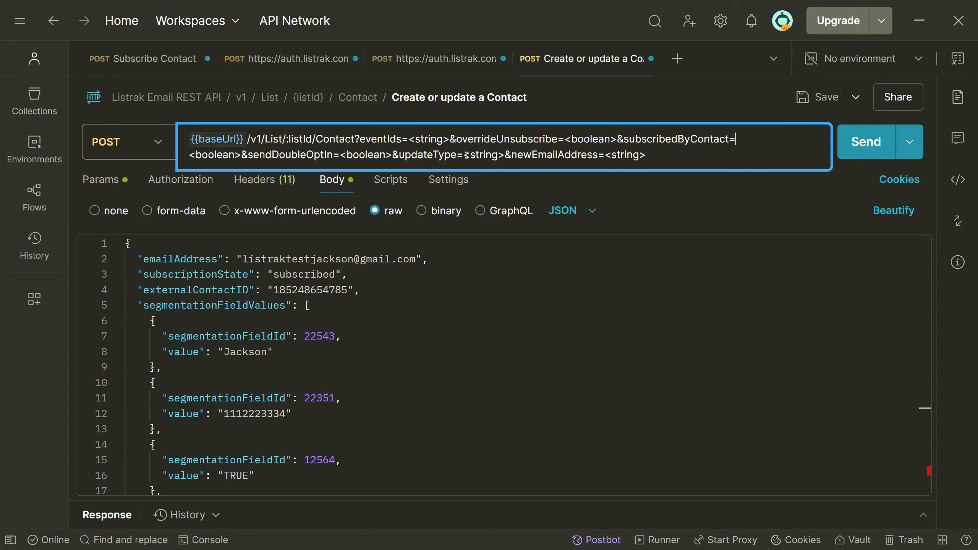
Try update and Overwrite as the updateType value in the request URL, and clear the value.
left_click_drag(464, 156, 505, 156)
type("update")
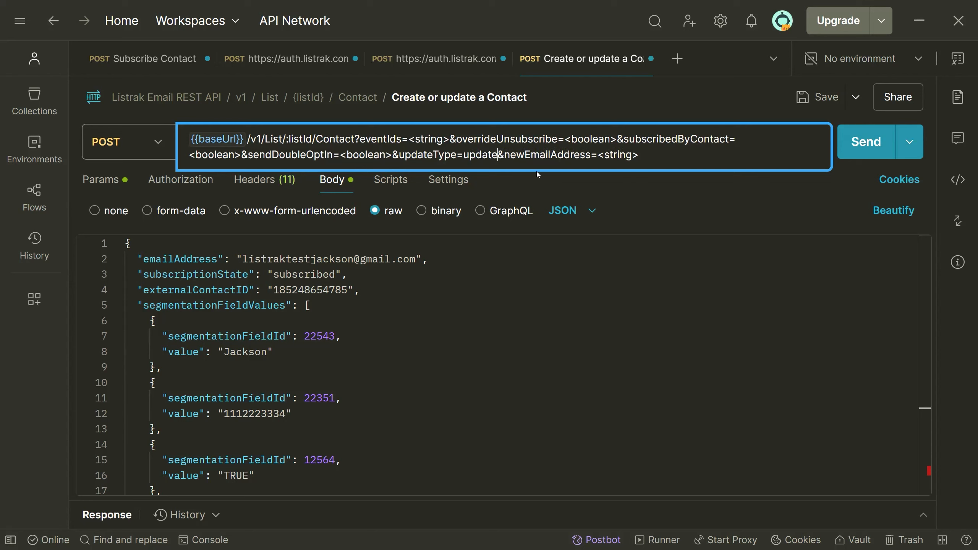
key("ctrl+BackSpace")
type("Overwite")
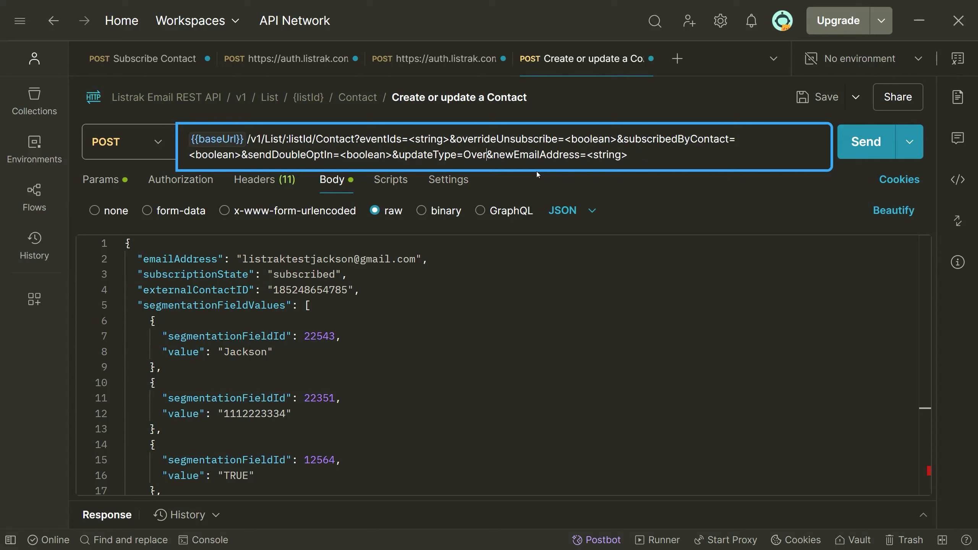
key("ctrl+BackSpace")
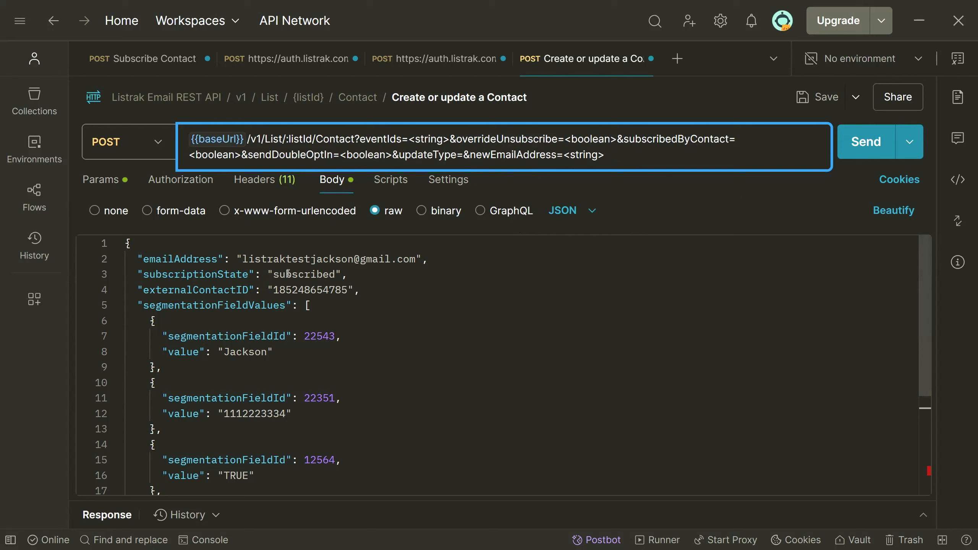
Examine the email address, subscription state and external contact ID values in the request body.
left_click_drag(242, 260, 417, 259)
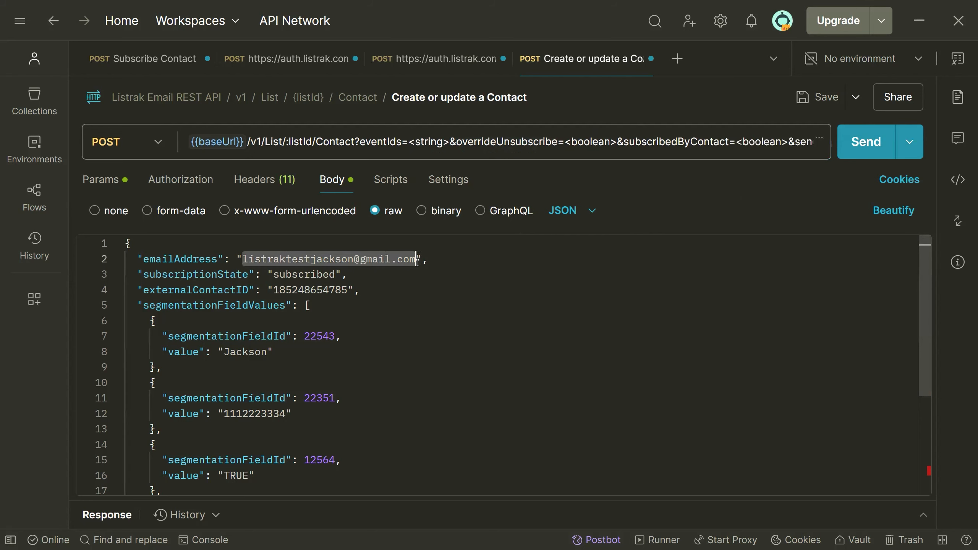
double_click(308, 273)
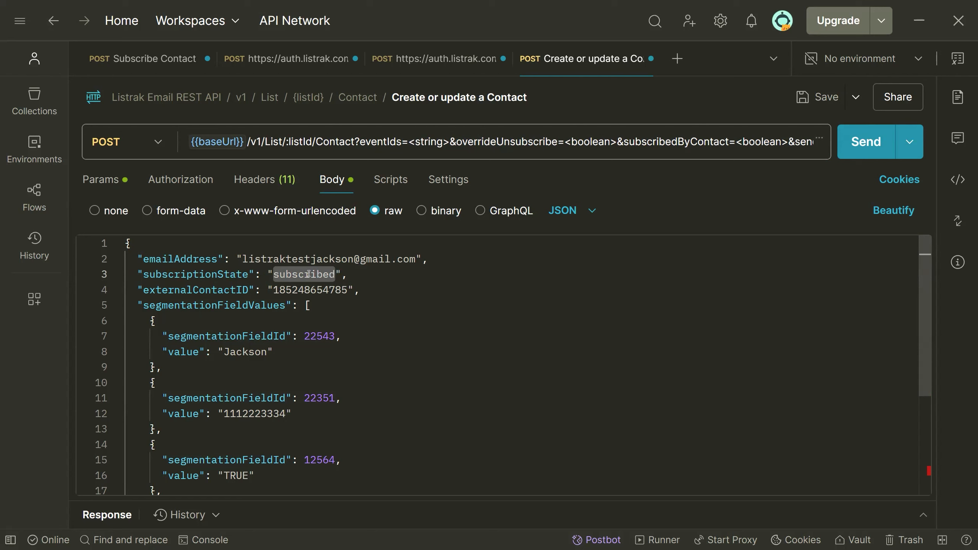
double_click(278, 290)
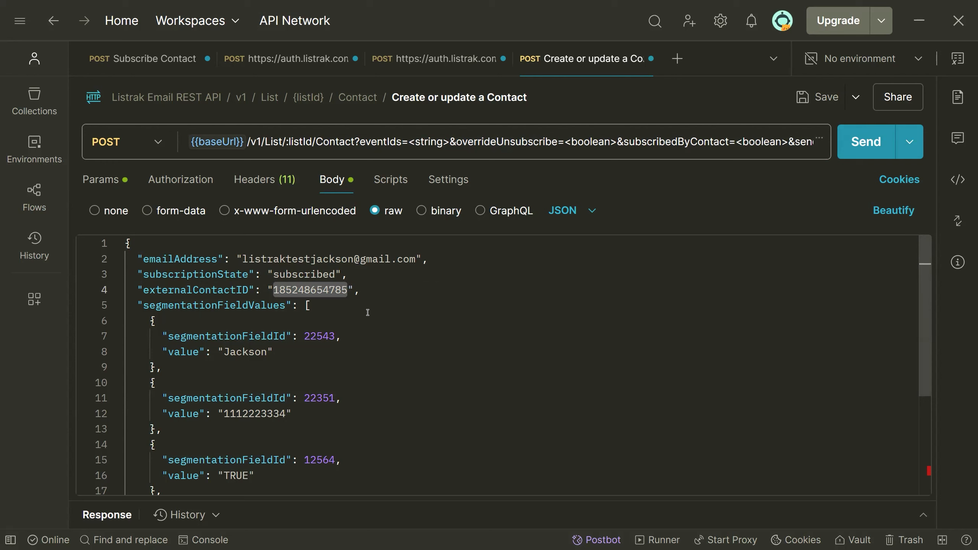
Examine the first two segmentationFieldValues entries in the request body, the name and phone number fields with their field IDs and values.
scroll(426, 281, "down", 5)
scroll(394, 374, "up", 2)
scroll(394, 374, "up", 2)
scroll(483, 361, "up", 1)
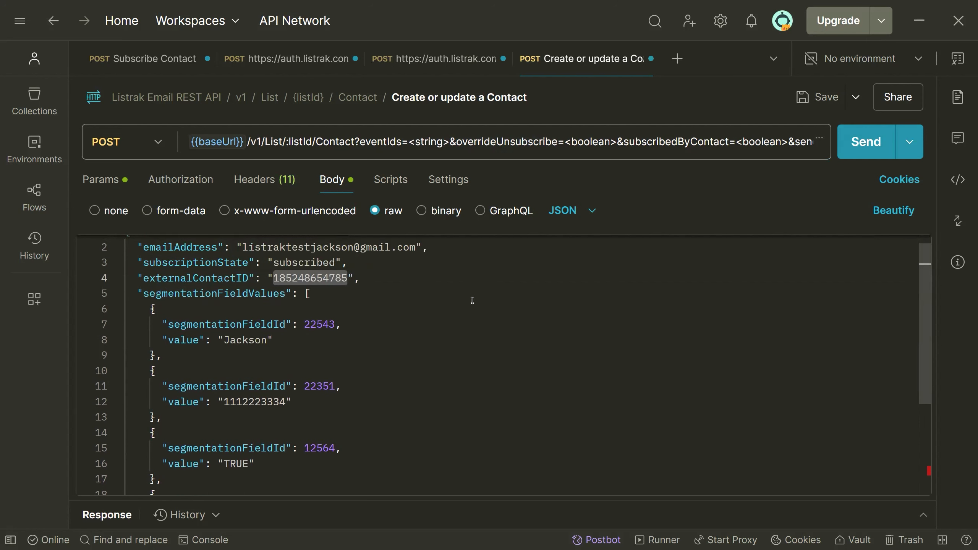
scroll(468, 307, "down", 1)
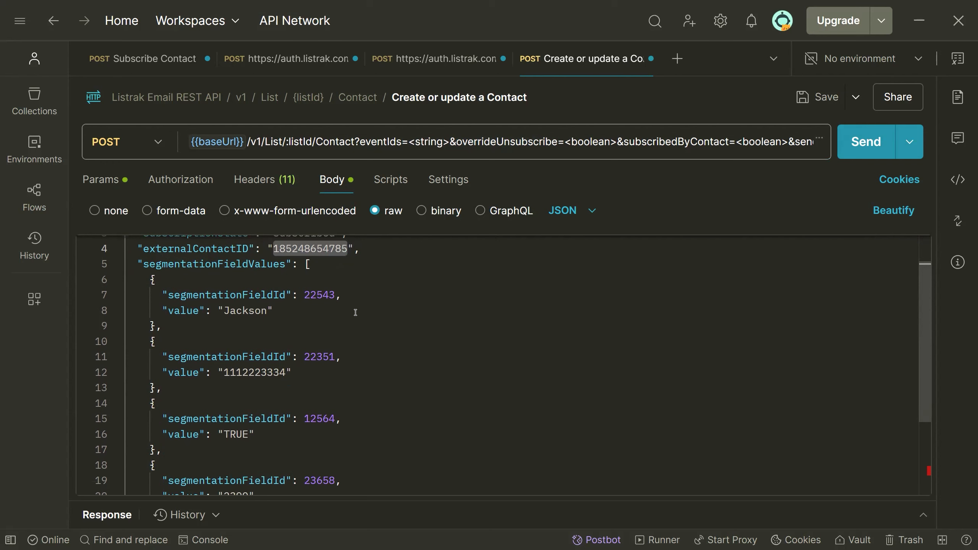
scroll(358, 316, "down", 3)
scroll(362, 328, "up", 4)
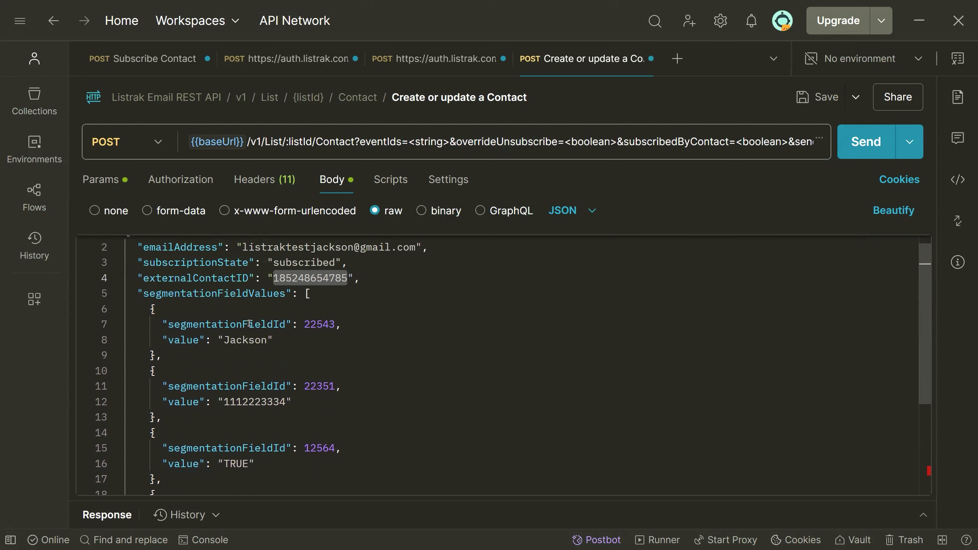
left_click_drag(250, 324, 295, 340)
double_click(319, 323)
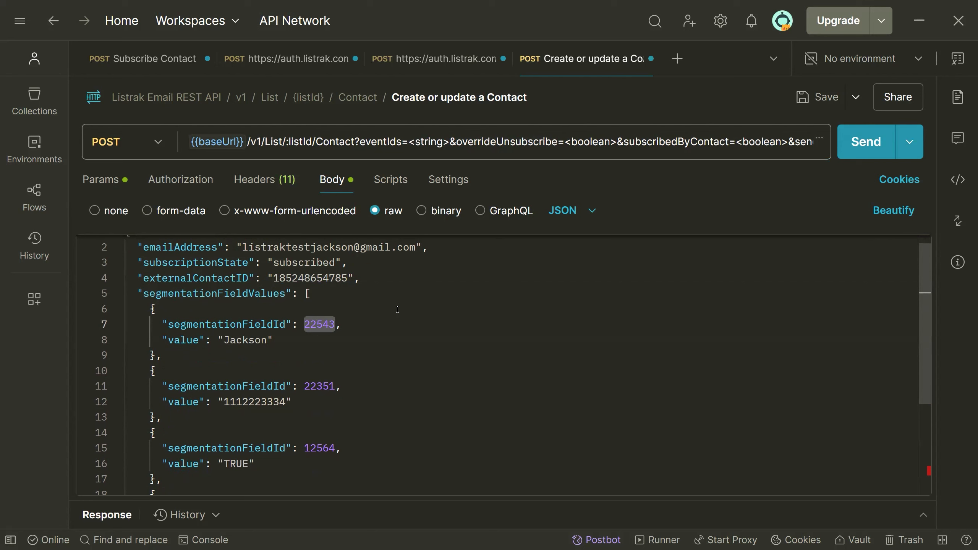
double_click(262, 402)
scroll(396, 426, "down", 1)
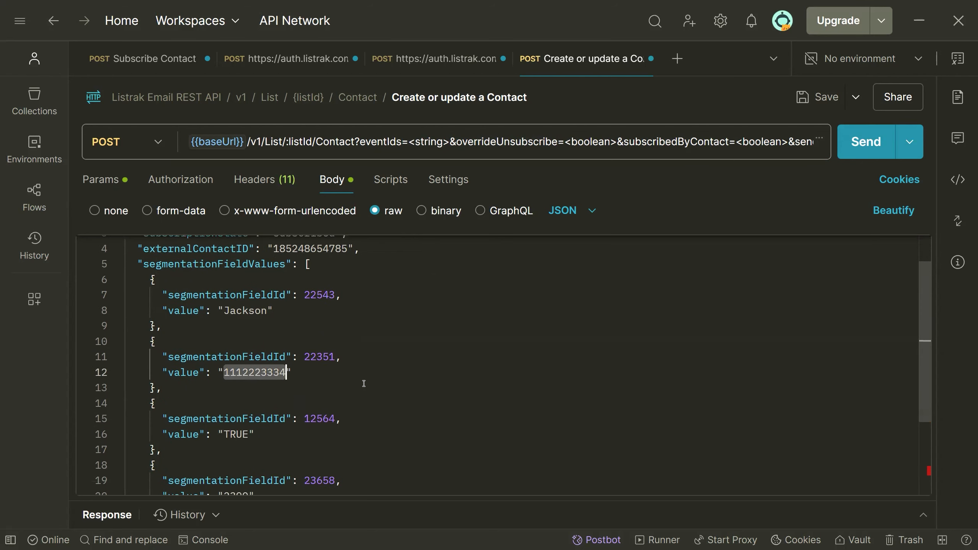
scroll(366, 381, "down", 2)
scroll(376, 393, "up", 2)
scroll(315, 434, "down", 1)
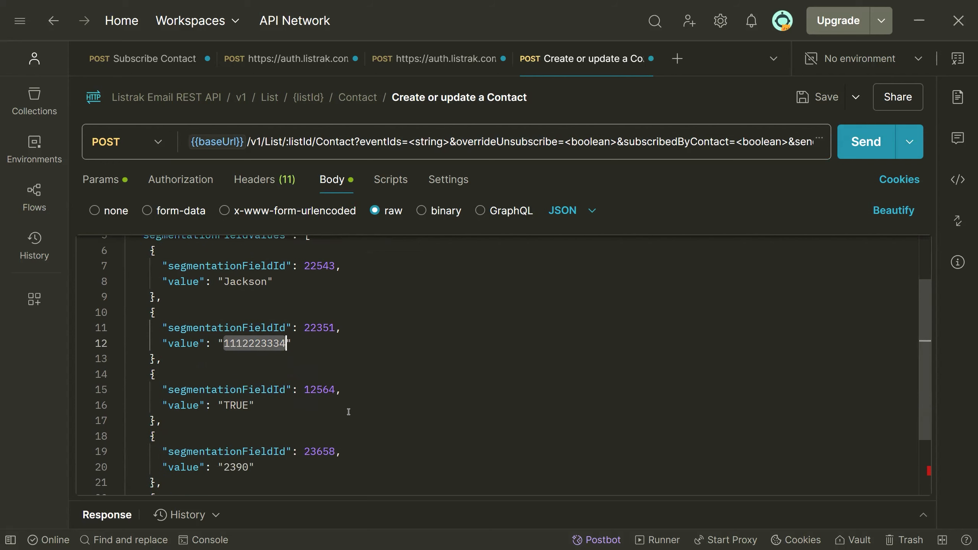
Examine the remaining segmentationFieldValues entries in the request body, with field IDs 12564, 23658 and 41578 and their values.
double_click(320, 389)
scroll(453, 458, "down", 1)
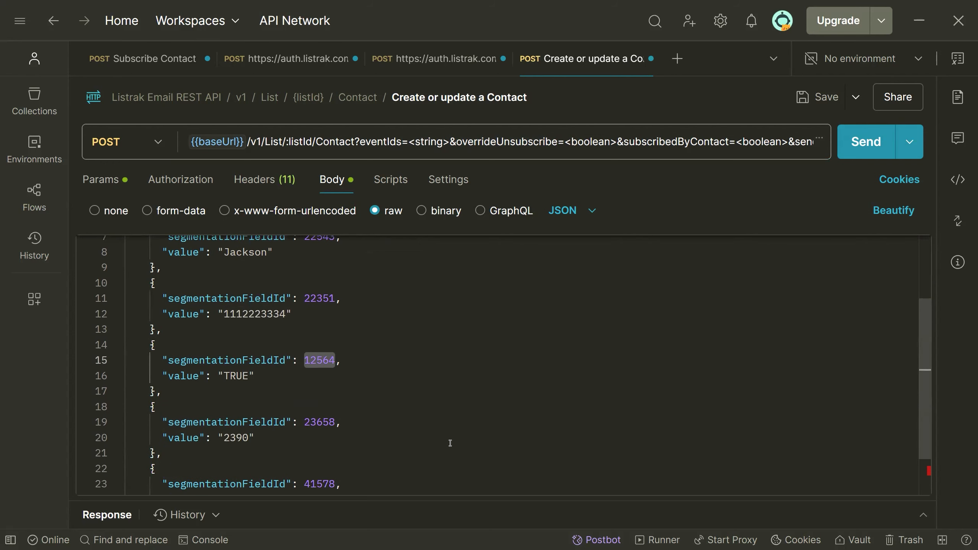
double_click(232, 377)
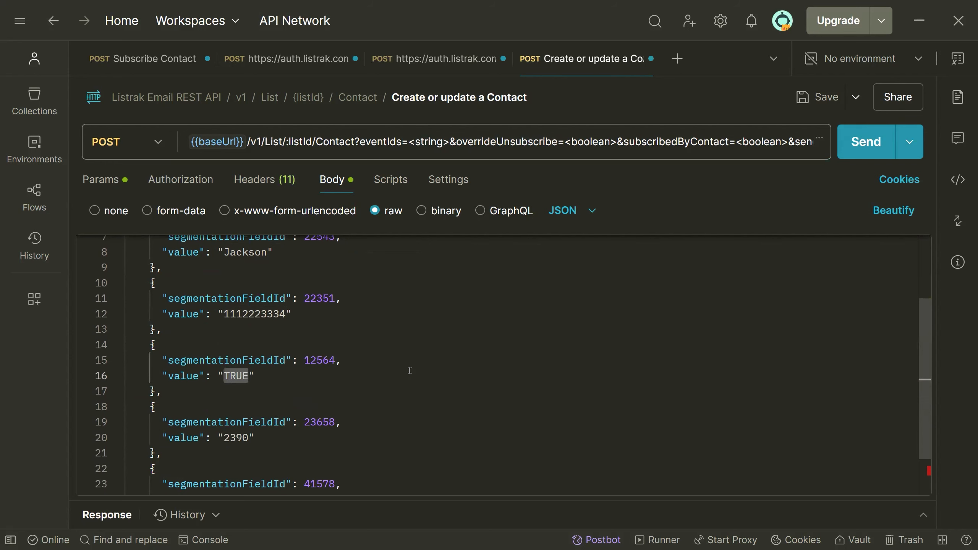
scroll(423, 356, "down", 2)
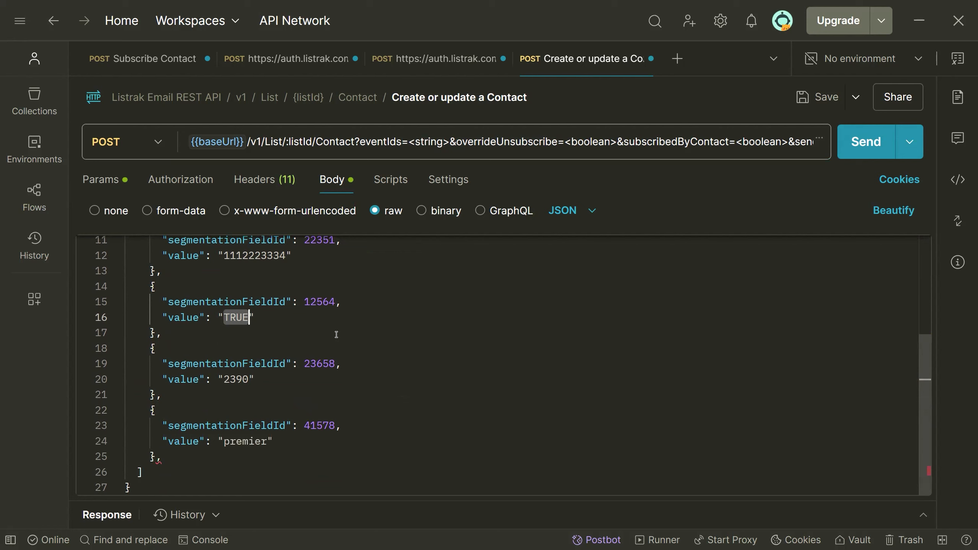
double_click(238, 377)
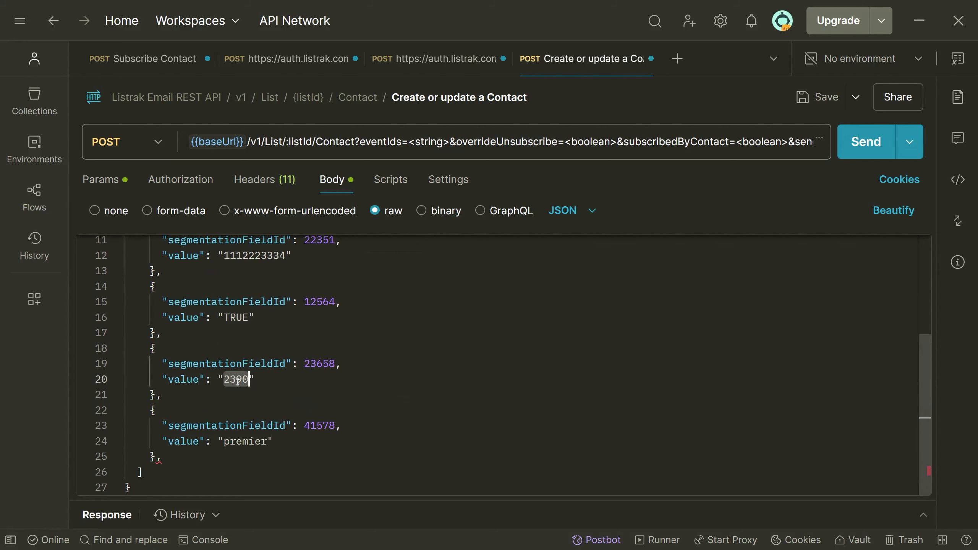
double_click(249, 440)
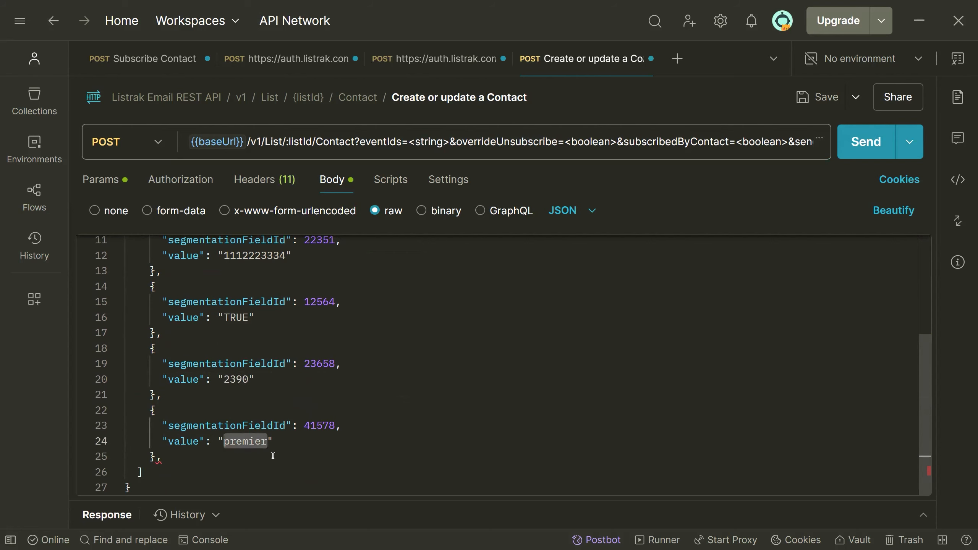
scroll(285, 440, "up", 2)
scroll(293, 426, "down", 1)
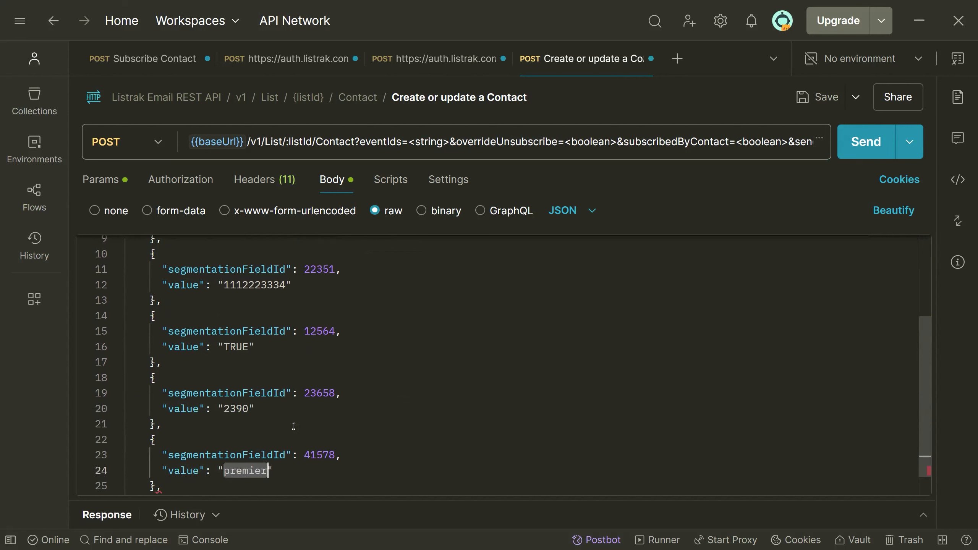
scroll(303, 421, "down", 1)
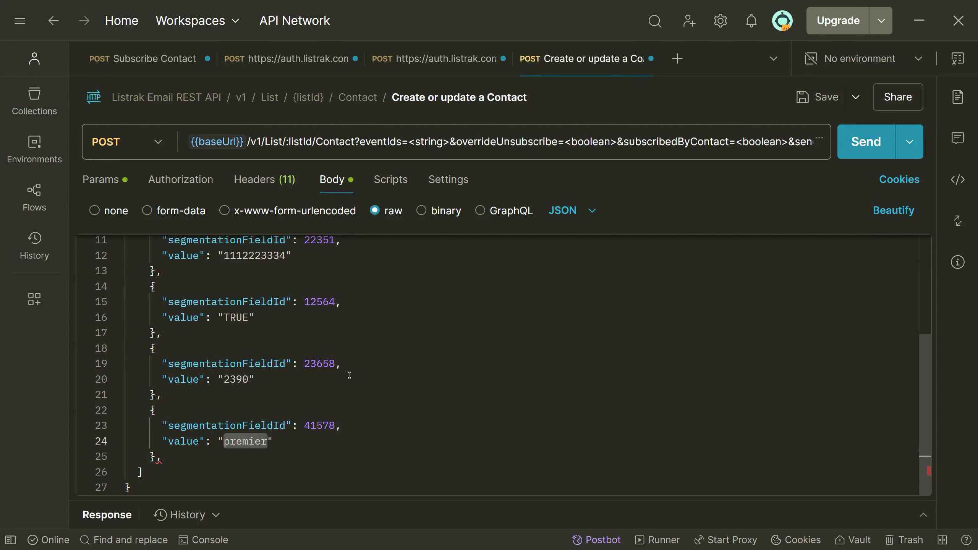
scroll(273, 390, "up", 5)
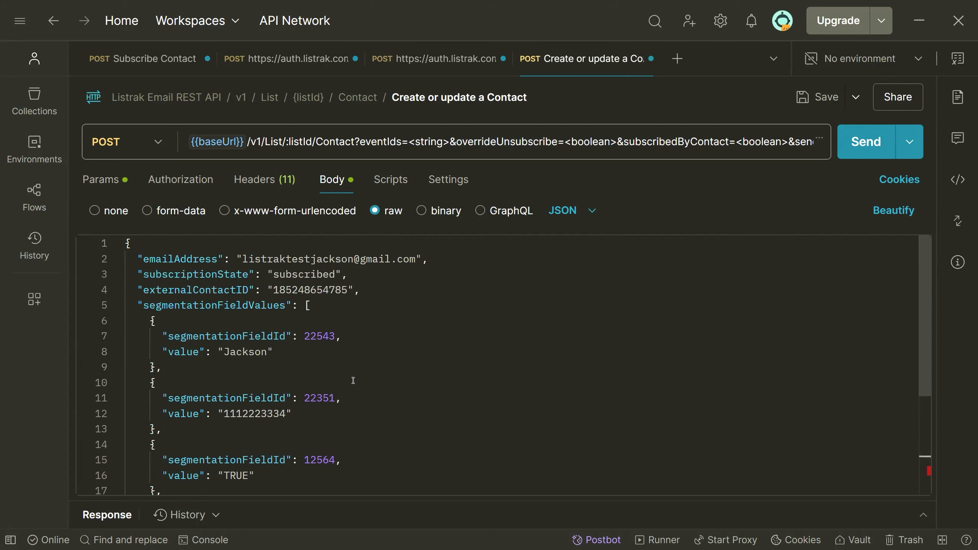
scroll(350, 370, "down", 1)
scroll(373, 391, "down", 4)
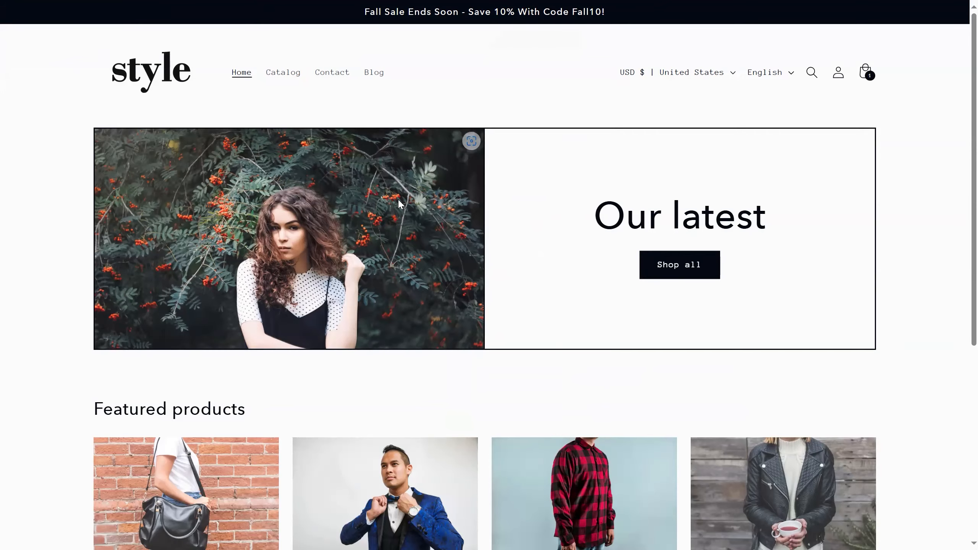
In the browser's Shopify demo store, show the network log and enter the contact's email in the newsletter subscription field.
scroll(385, 204, "down", 4)
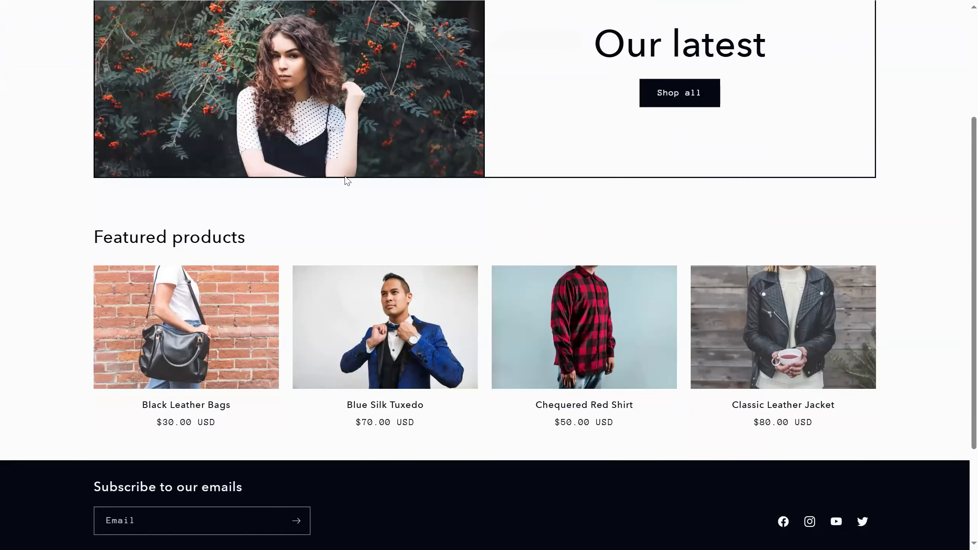
scroll(366, 143, "up", 4)
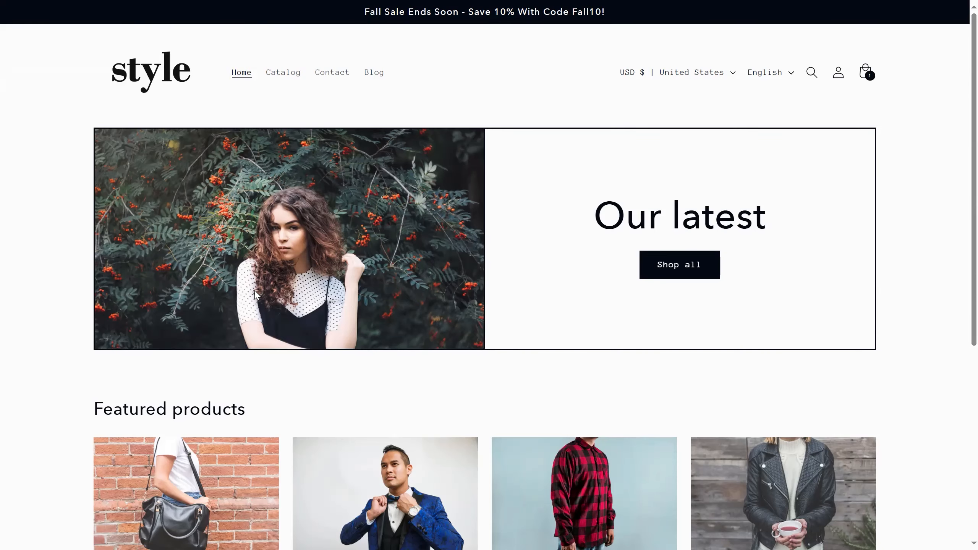
scroll(254, 301, "down", 7)
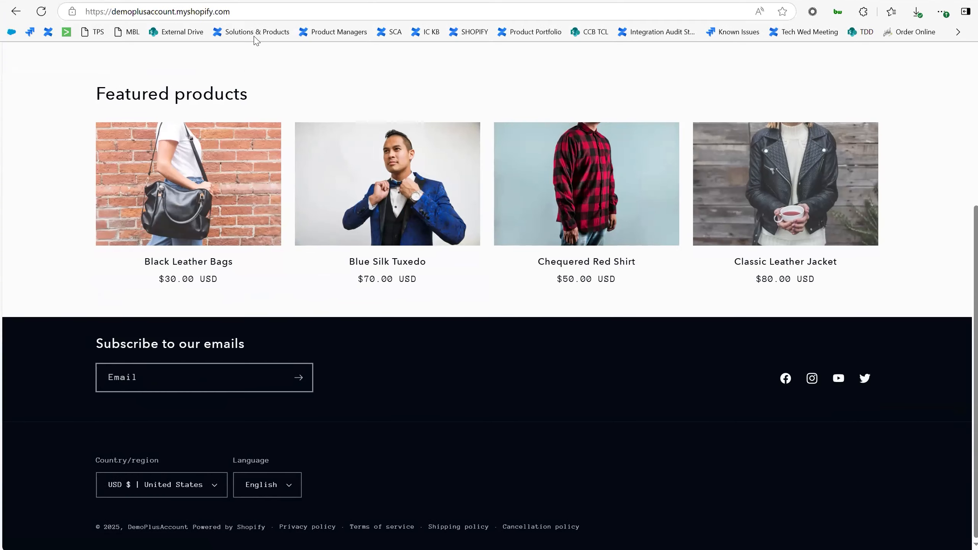
key("F12")
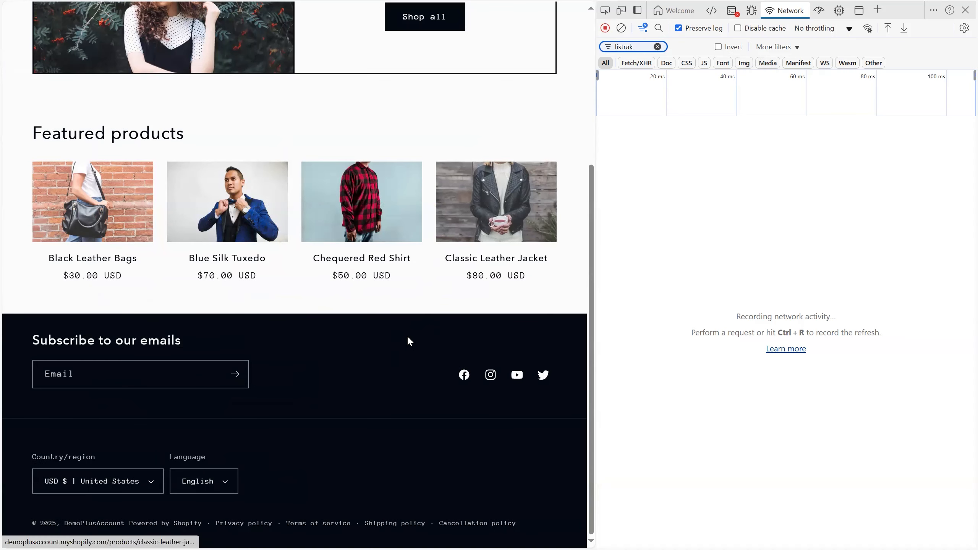
left_click(110, 363)
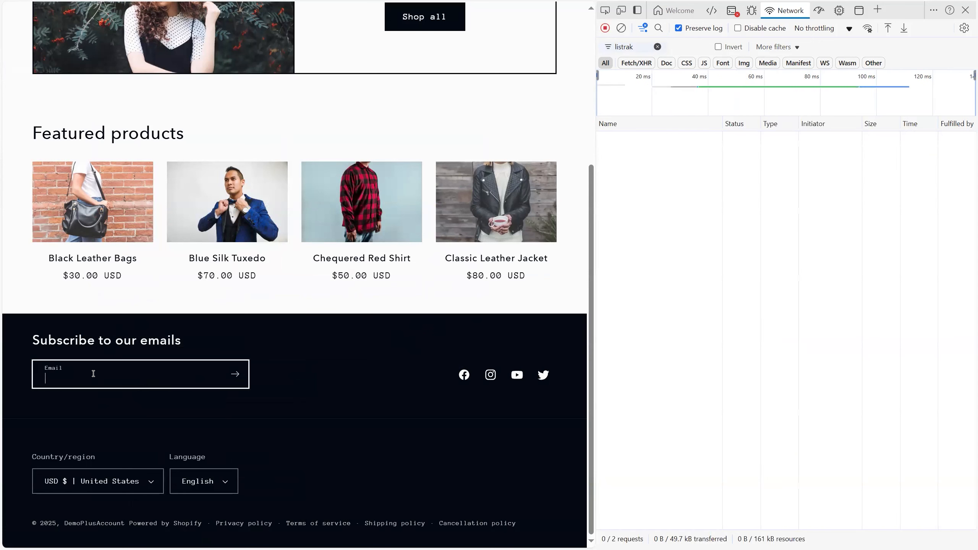
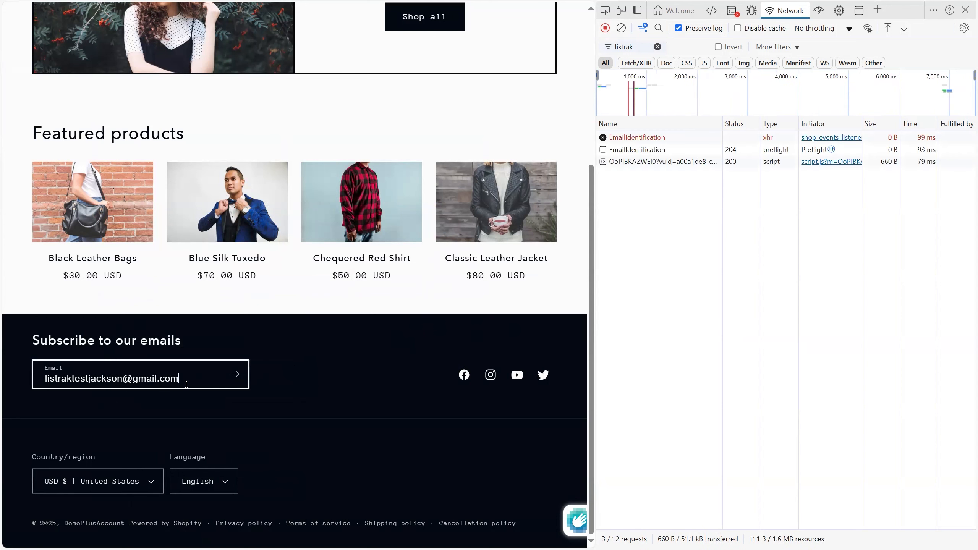
left_click(287, 373)
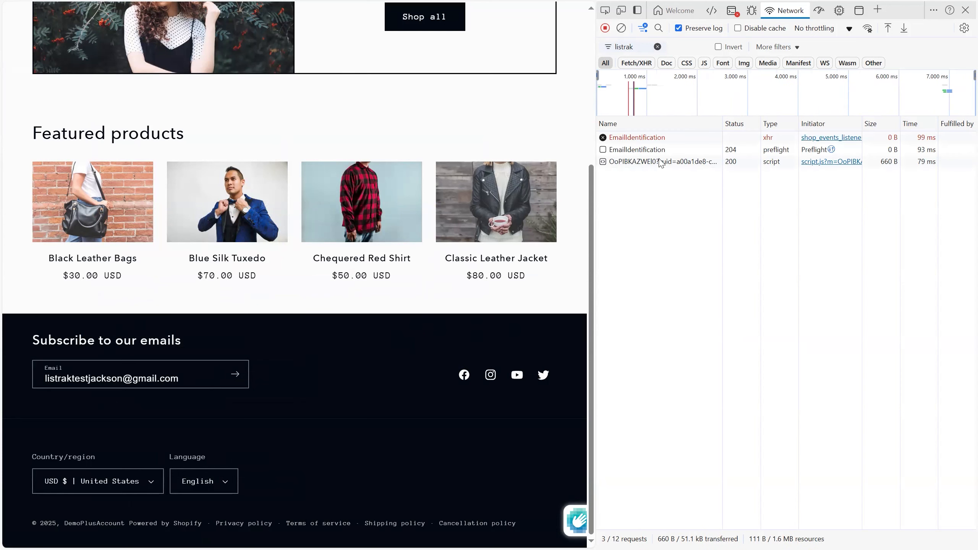
Open the failed EmailIdentification request's payload, widen it, and examine its email and session ID values.
left_click(633, 140)
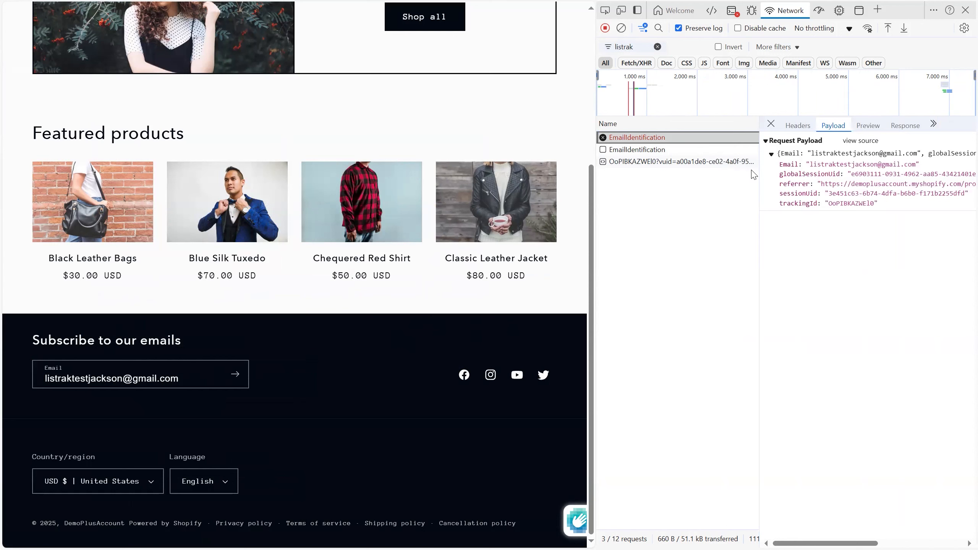
left_click_drag(762, 172, 708, 188)
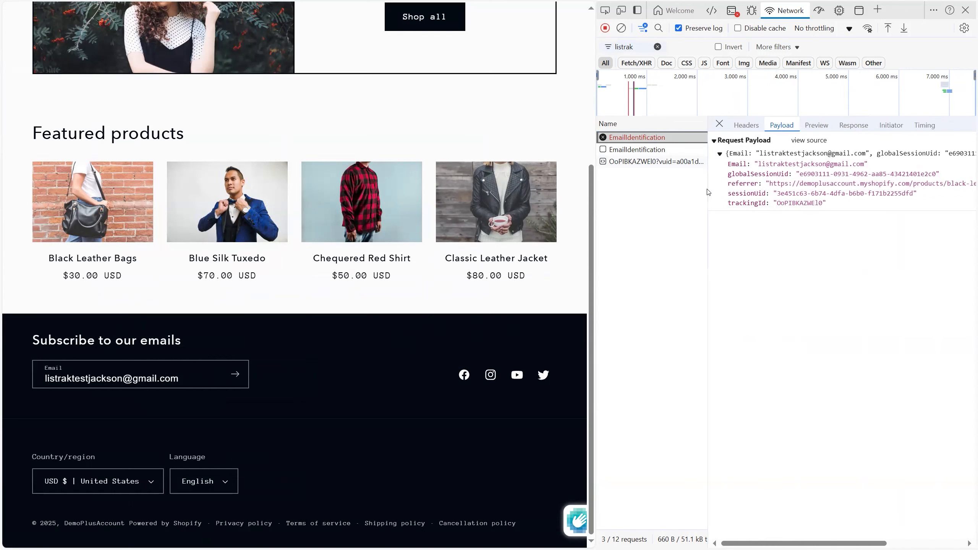
left_click(796, 194)
double_click(796, 194)
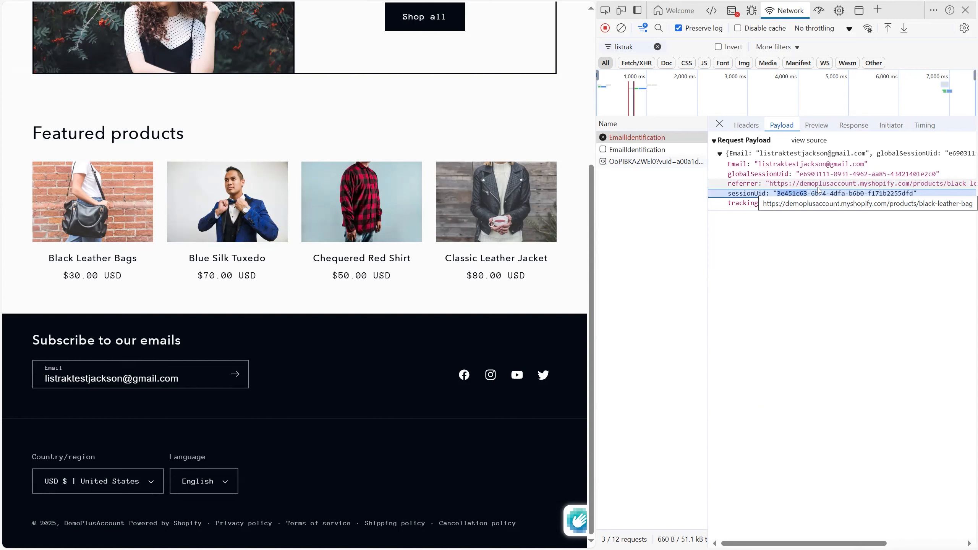
Clear the network log and open the Black Leather Bags product page.
scroll(502, 362, "up", 3)
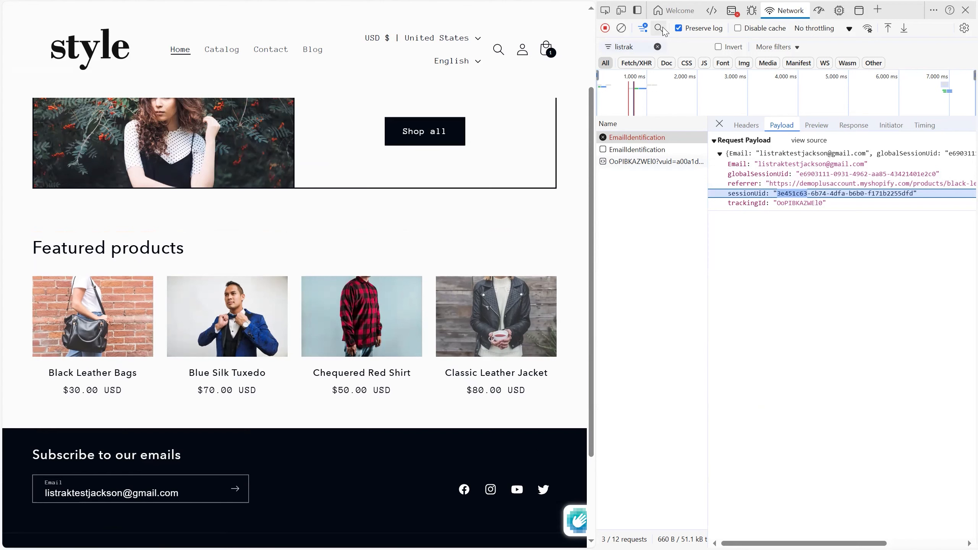
left_click(621, 28)
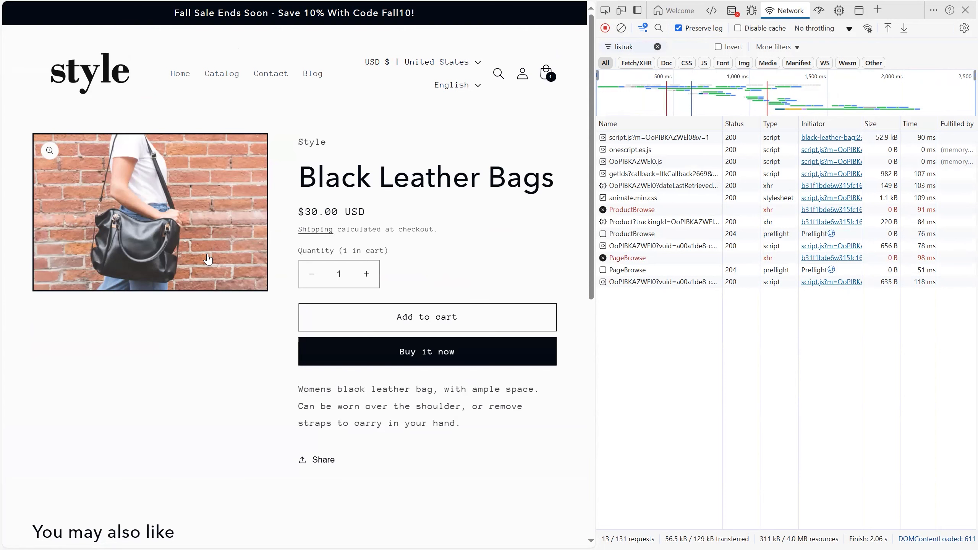
Open the failed ProductBrowse request's payload and examine its global session ID and SKU values.
left_click(688, 210)
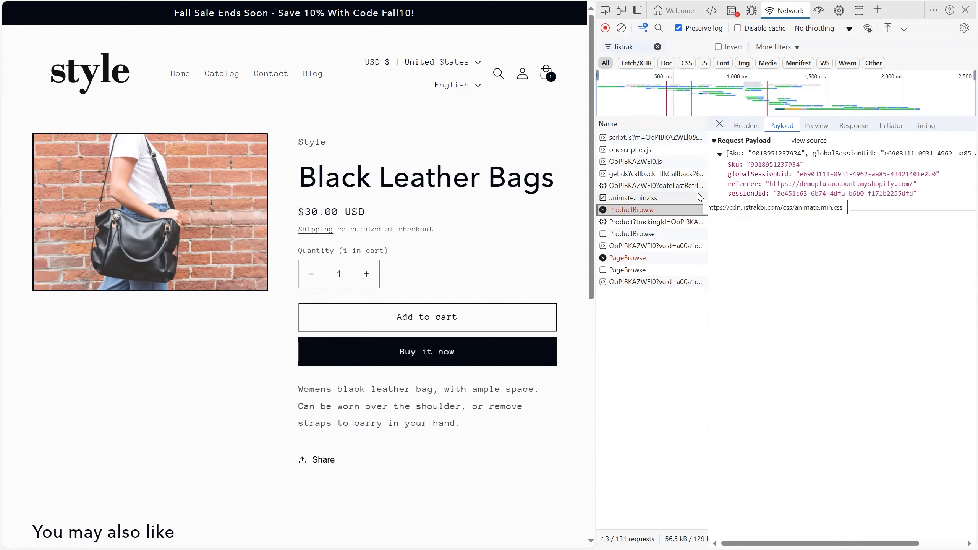
left_click_drag(800, 177, 934, 178)
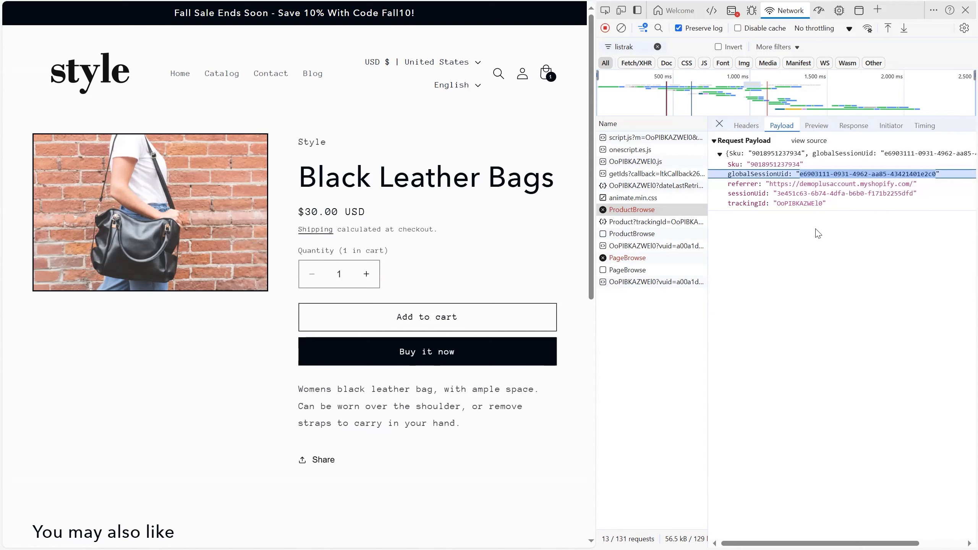
double_click(765, 165)
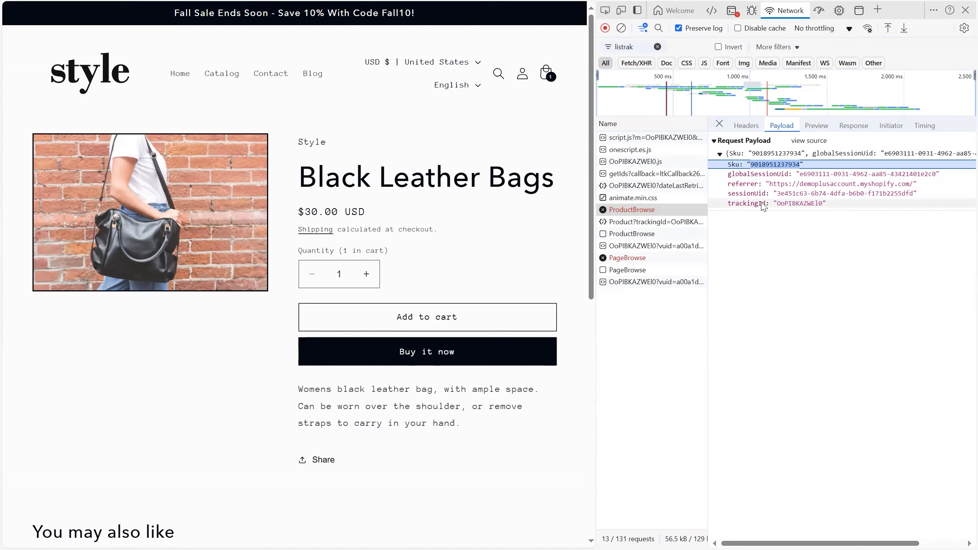
left_click(771, 167)
double_click(772, 165)
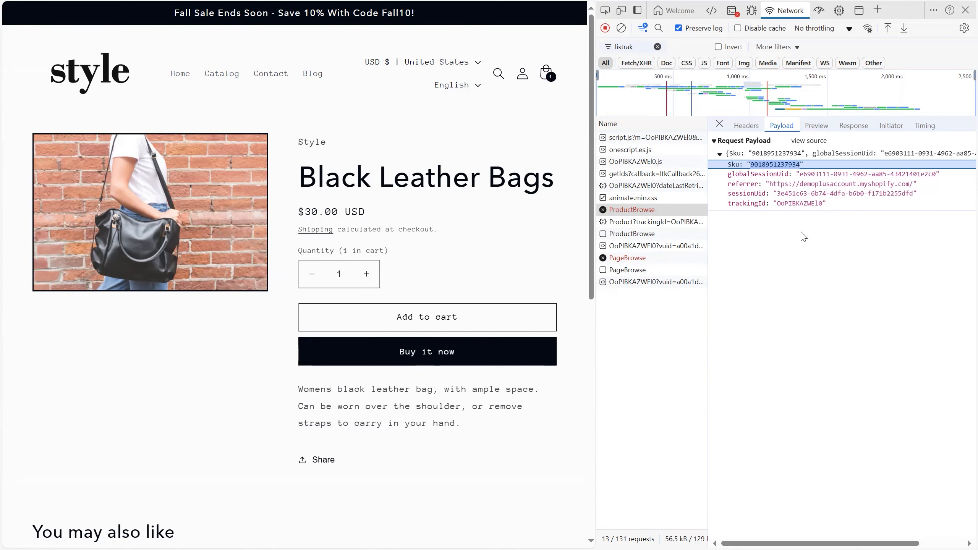
Switch to Listrak and open the subscribed contacts view of the Master List.
scroll(310, 279, "down", 1)
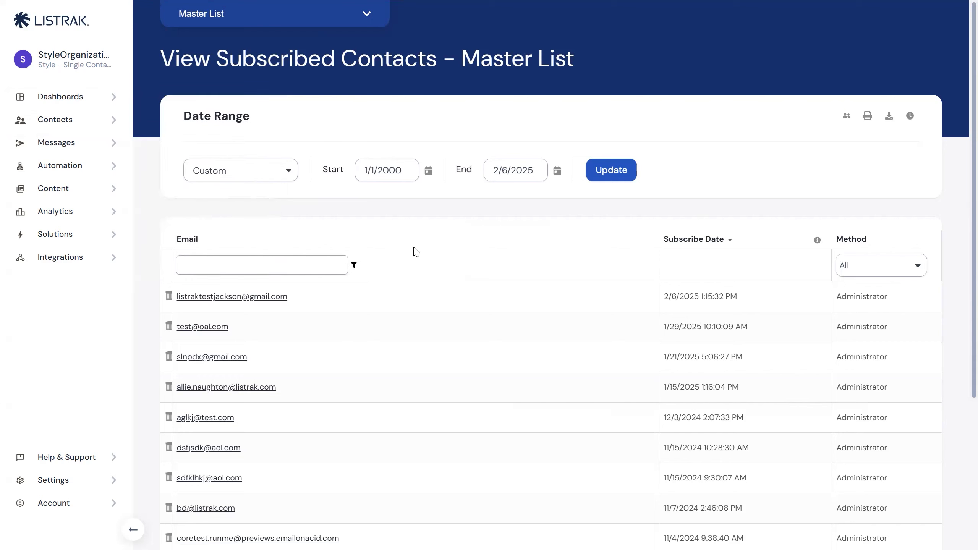
mouse_move(260, 293)
left_click(58, 121)
left_click(204, 331)
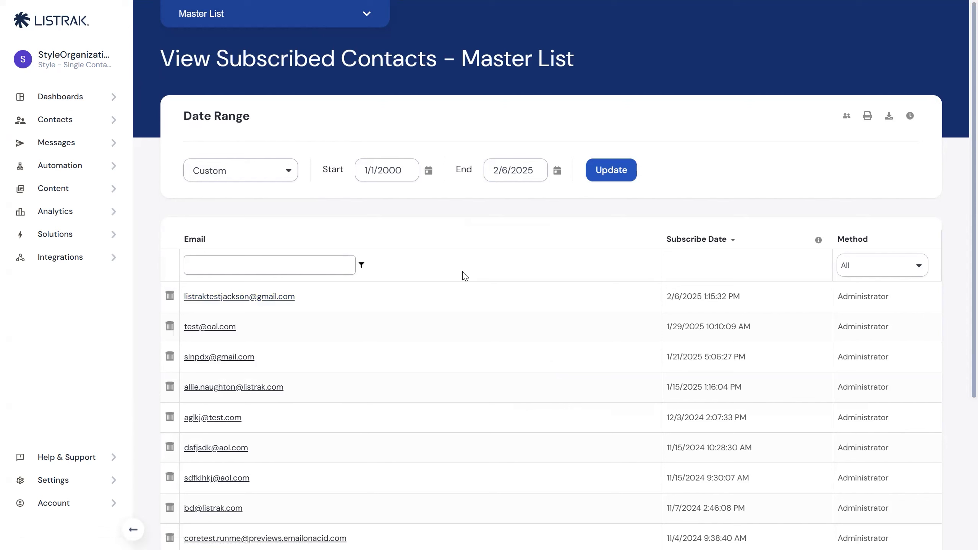
Open the newest subscribed contact's profile and examine its Yotpo has_account and points_balance fields.
left_click(237, 297)
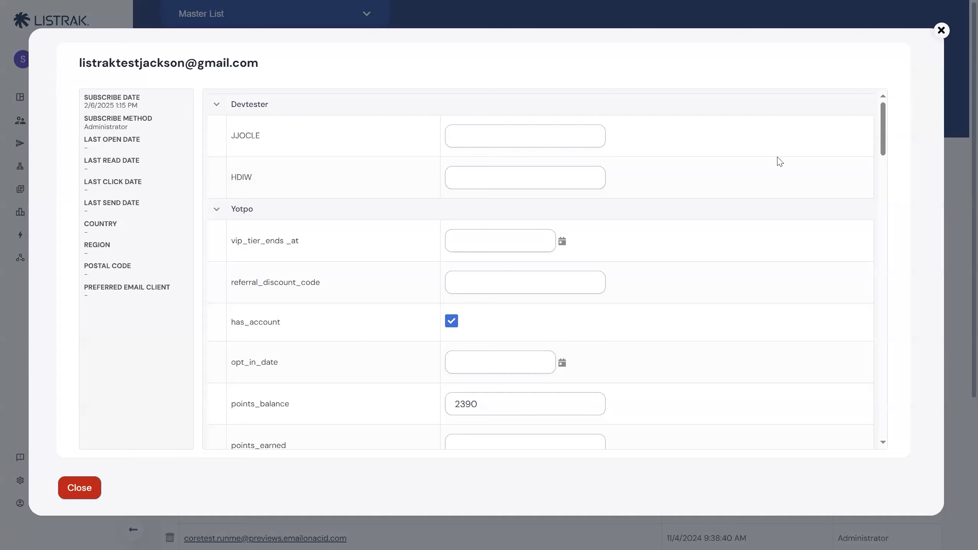
scroll(779, 161, "down", 3)
scroll(873, 183, "up", 2)
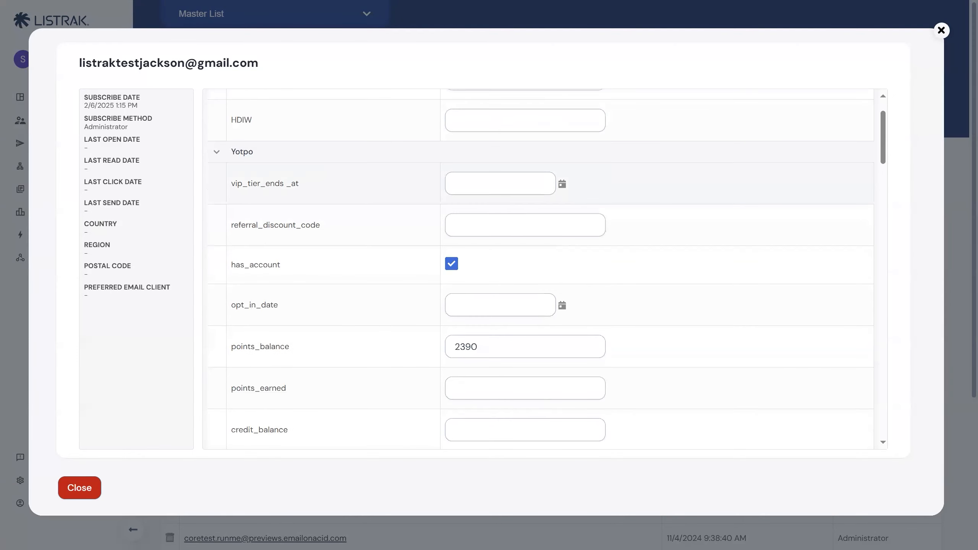
scroll(649, 243, "down", 3)
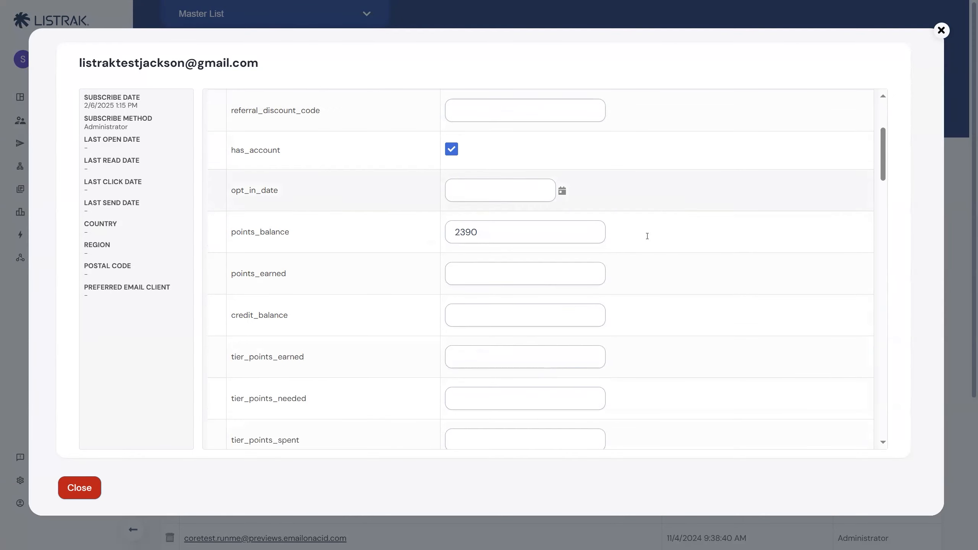
scroll(388, 166, "up", 2)
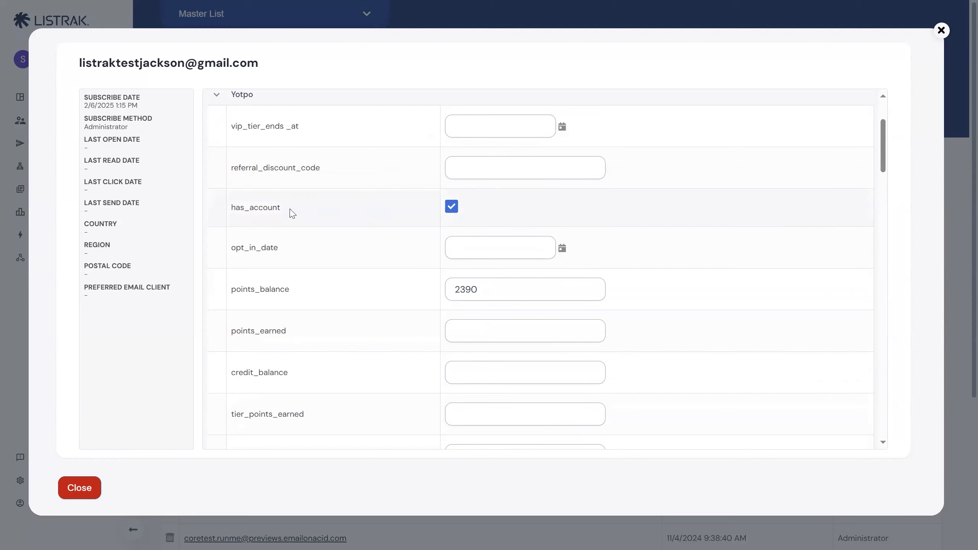
scroll(331, 219, "up", 1)
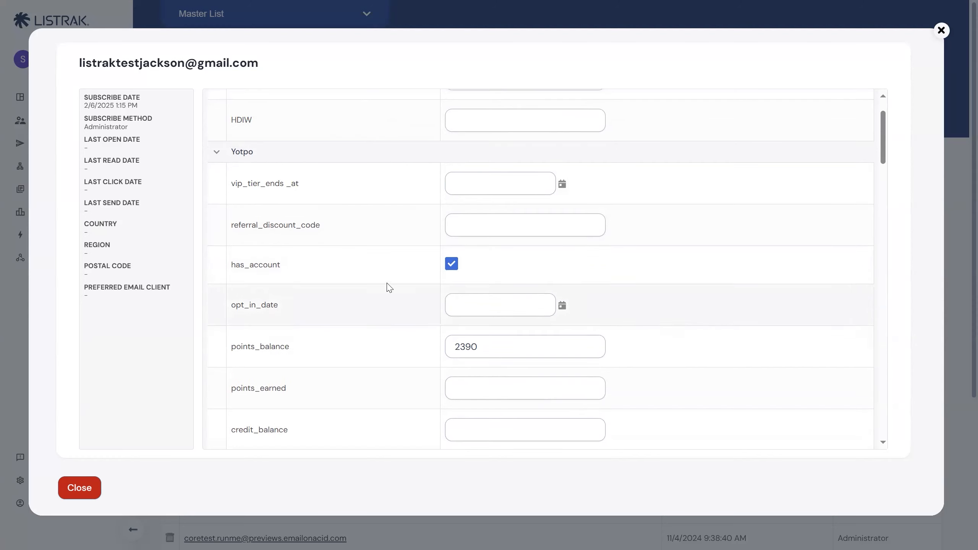
Set the contact's Yotpo points_balance to 2386 and examine the vip_tier_name field.
scroll(386, 287, "down", 1)
double_click(467, 287)
type("2386")
scroll(355, 278, "down", 10)
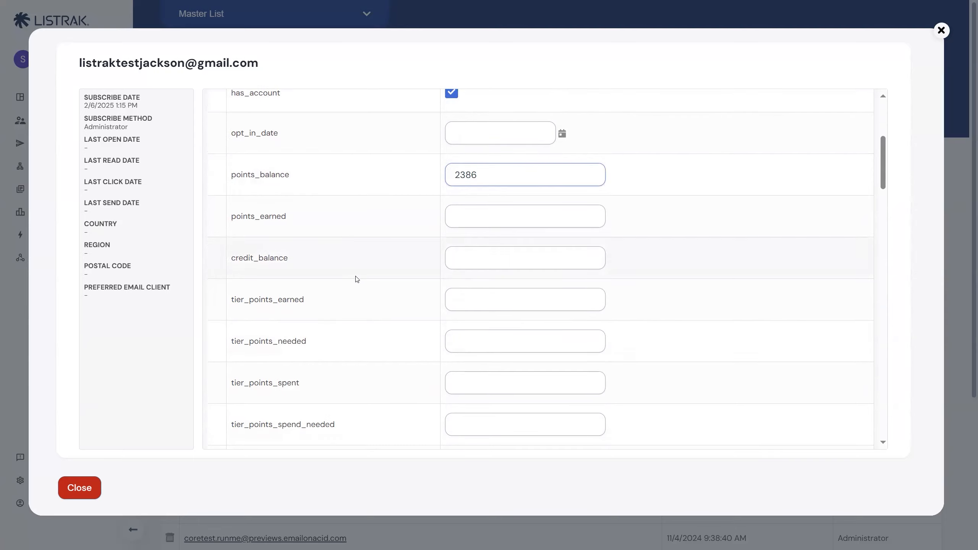
scroll(358, 277, "down", 5)
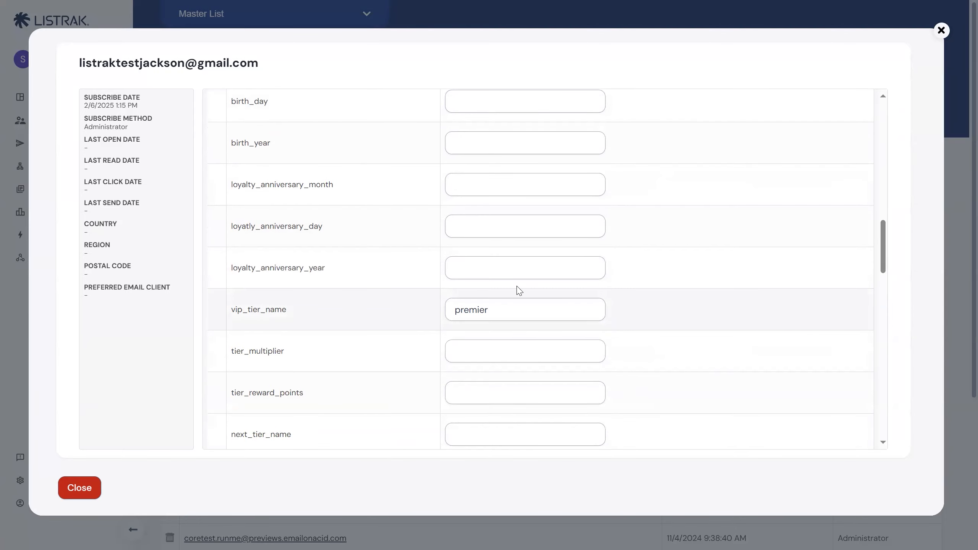
double_click(567, 316)
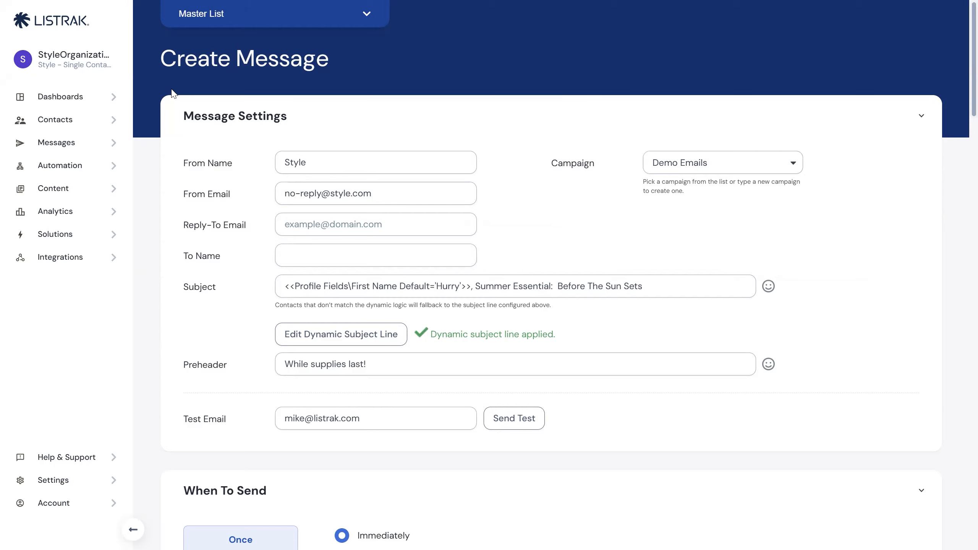
Examine the First Name profile field tag and its default value in the message's subject line.
left_click(89, 149)
scroll(347, 152, "down", 2)
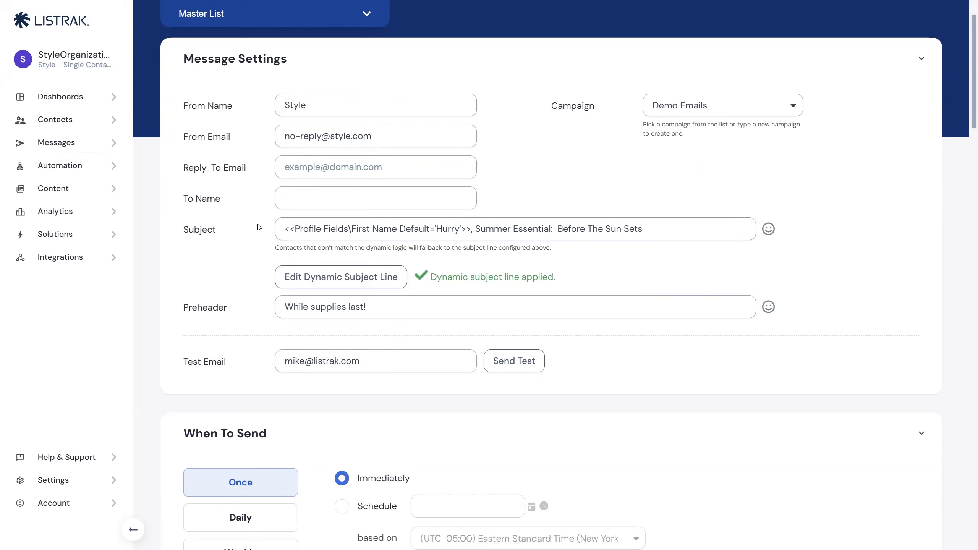
left_click_drag(286, 229, 472, 231)
left_click(377, 230)
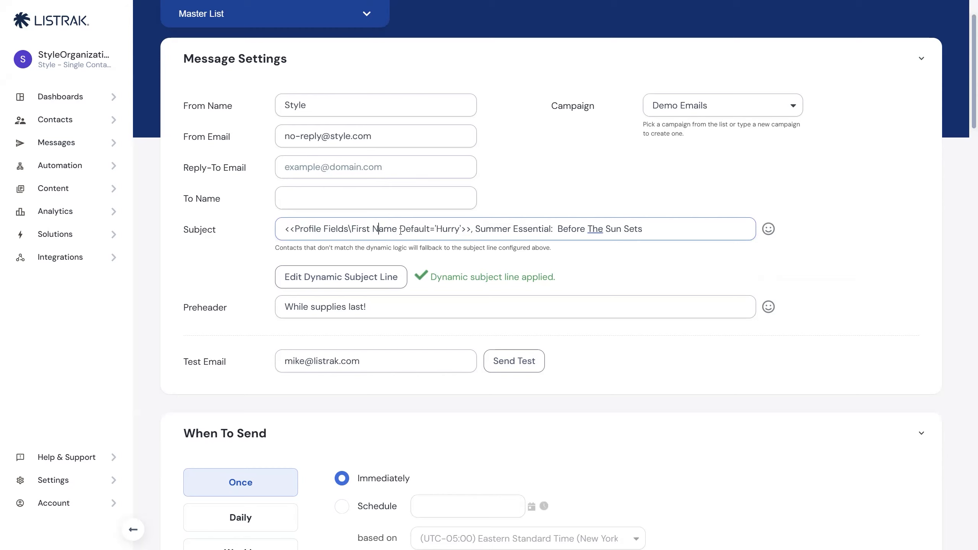
left_click_drag(471, 230, 287, 228)
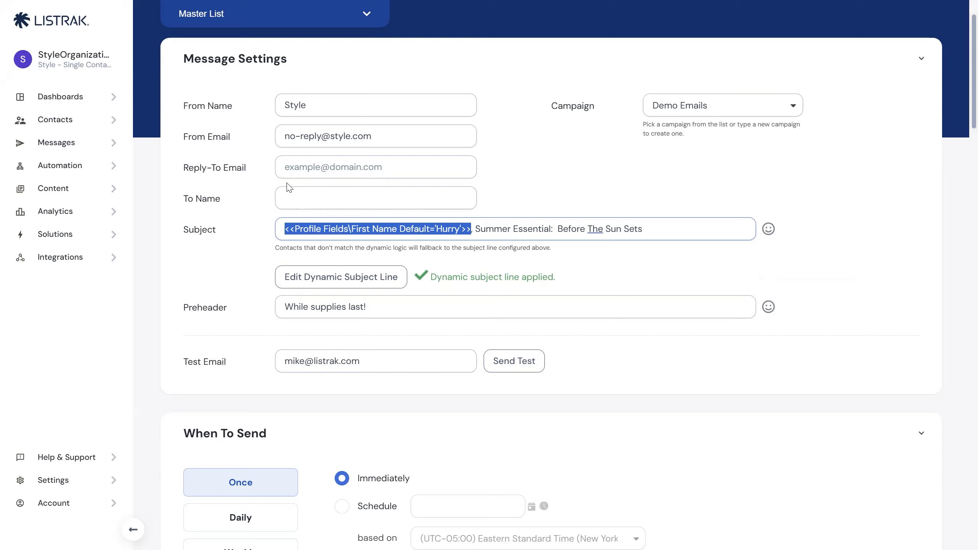
left_click(366, 230)
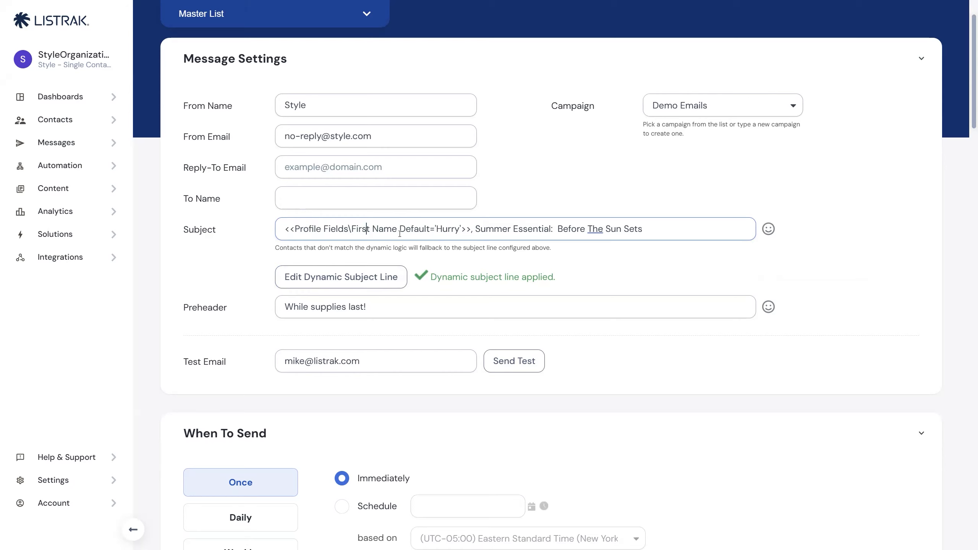
double_click(447, 229)
Examine the custom URL variable CID and its ContactID value in the message's Analytics Integration settings.
scroll(542, 206, "down", 2)
scroll(542, 204, "down", 15)
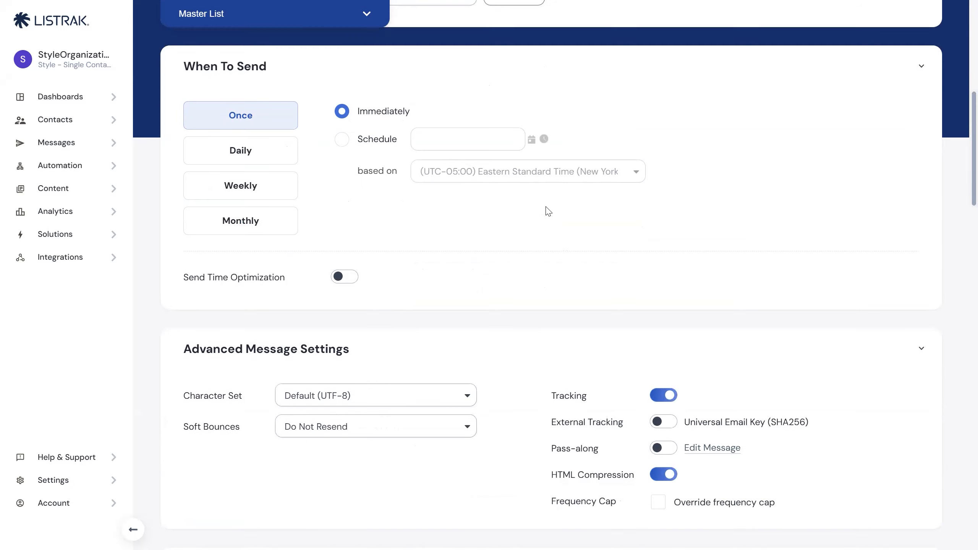
scroll(551, 217, "down", 1)
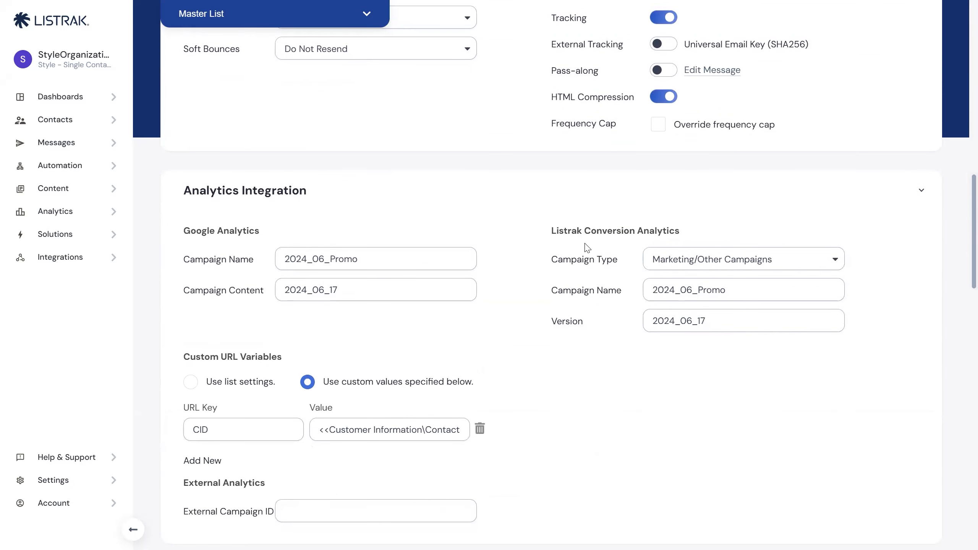
scroll(641, 311, "down", 3)
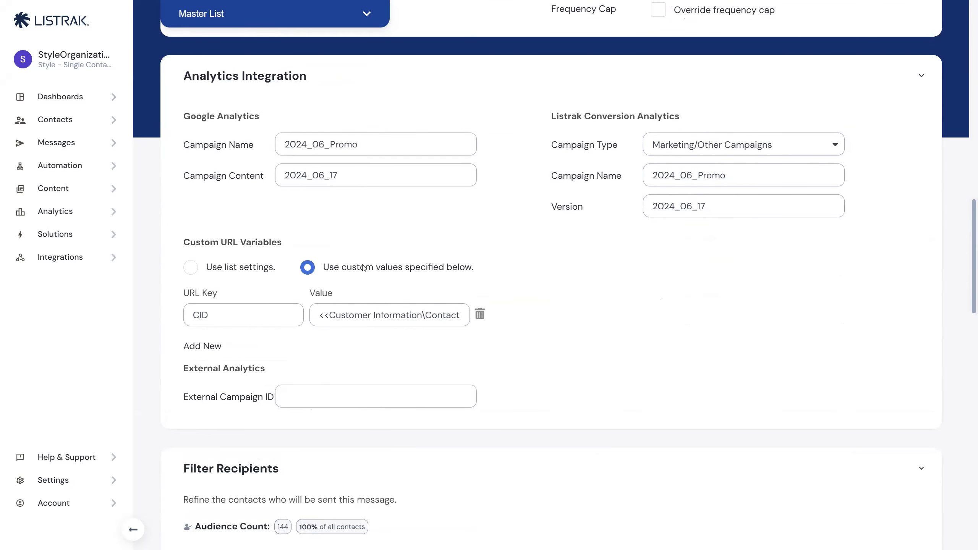
left_click_drag(241, 316, 174, 317)
left_click(245, 315)
left_click_drag(315, 317, 467, 322)
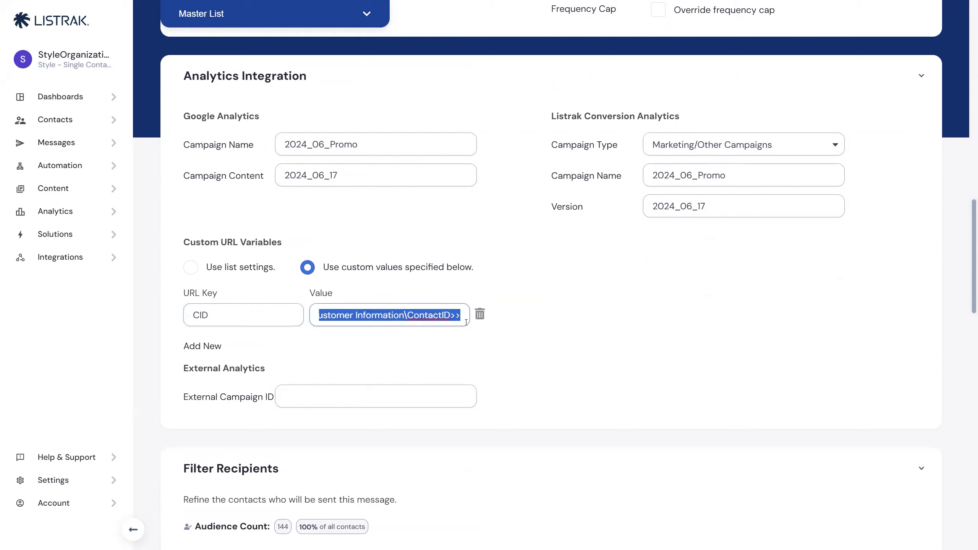
double_click(445, 320)
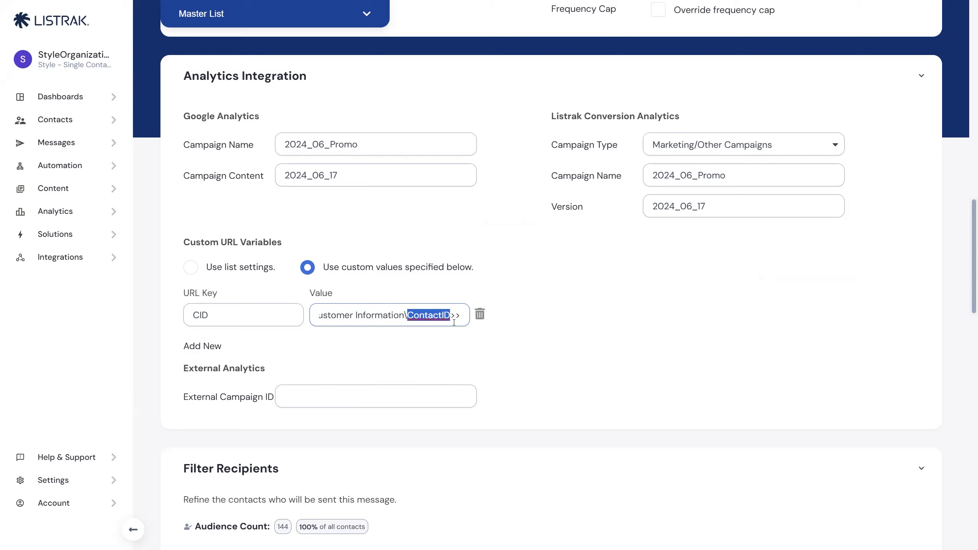
left_click(457, 320)
double_click(275, 321)
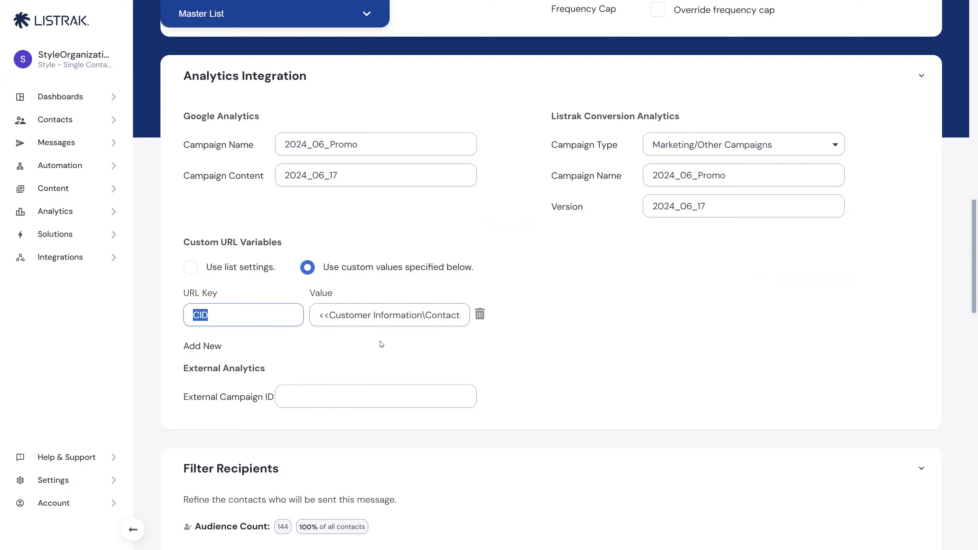
left_click(598, 299)
Open the message's summer promotion email design for editing.
scroll(598, 299, "up", 1)
scroll(608, 274, "down", 12)
scroll(610, 256, "down", 9)
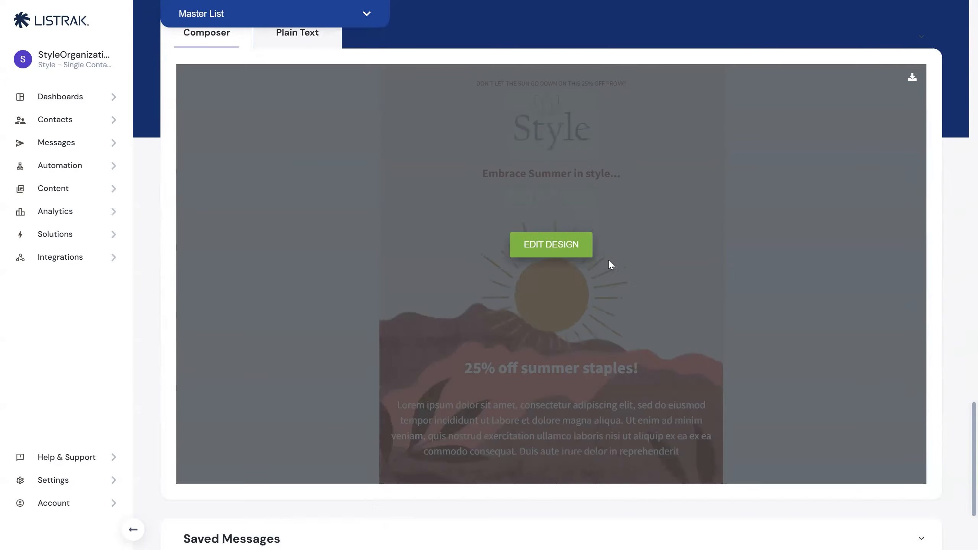
left_click(548, 236)
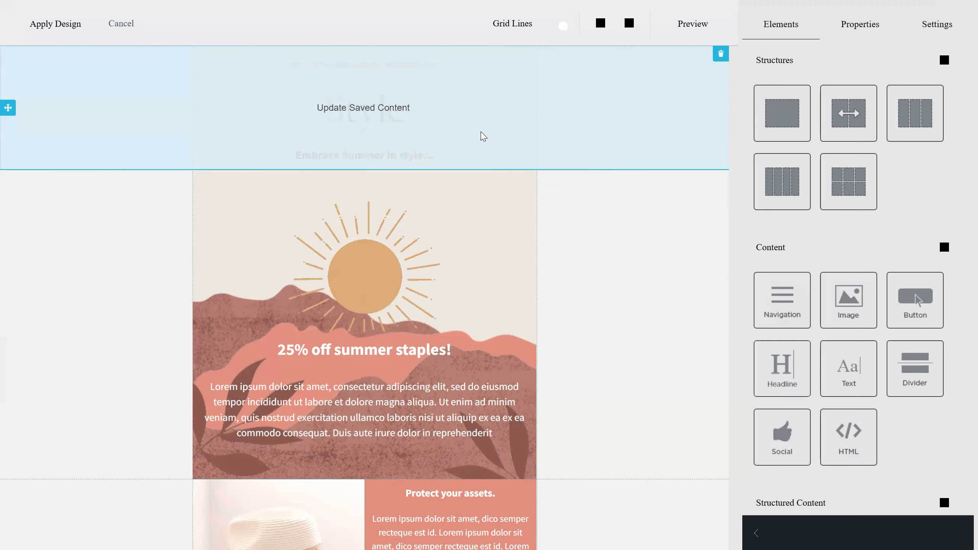
Open the dynamic content block with the loyalty points text and examine its Loyalty Member and Non Loyalty Member variations.
scroll(480, 154, "down", 10)
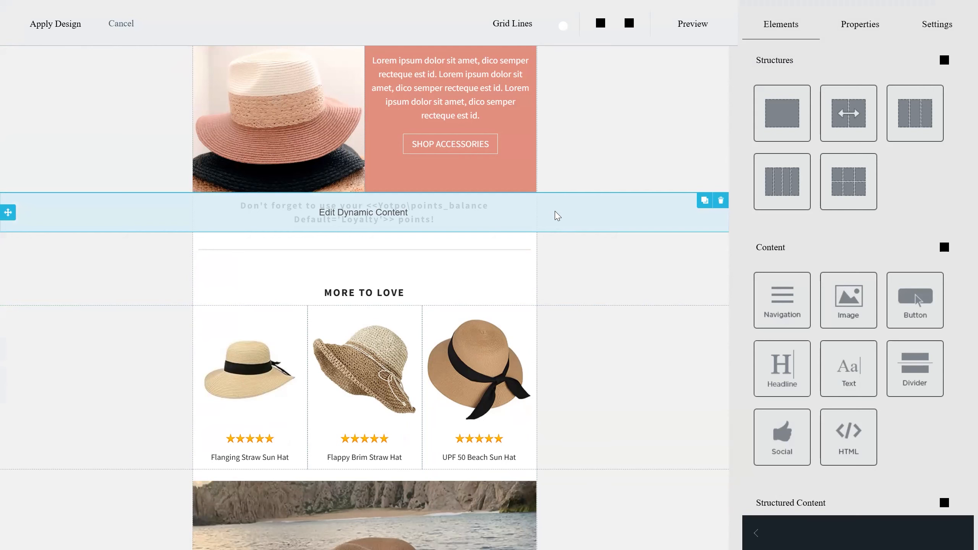
left_click(380, 221)
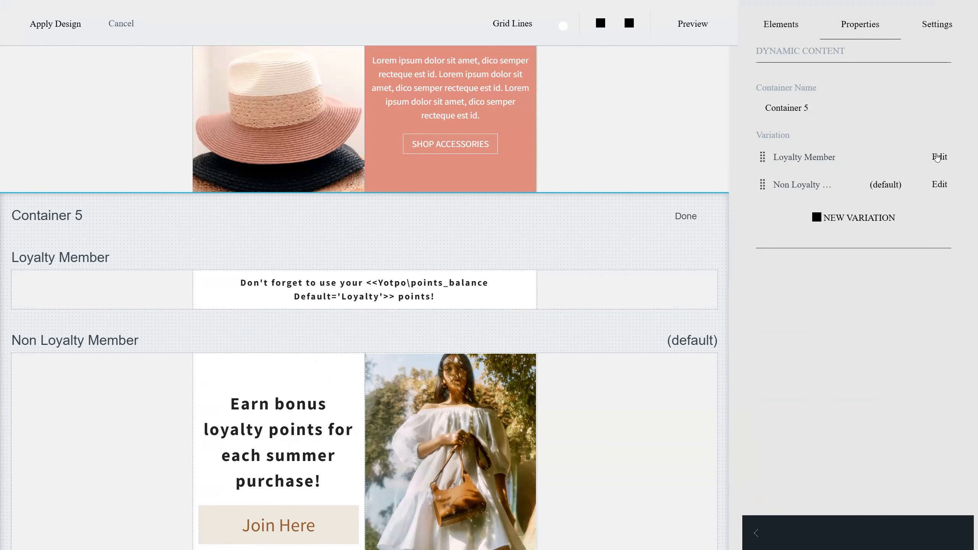
scroll(641, 343, "down", 3)
scroll(642, 343, "down", 1)
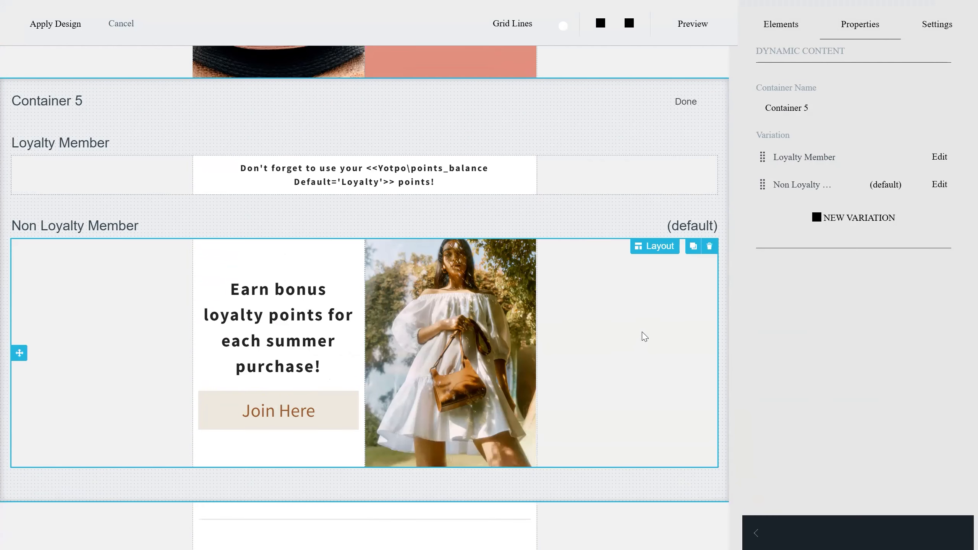
Open the Loyalty Member variation's filter, examine its Yotpo has_account condition, and close the filter.
left_click(938, 157)
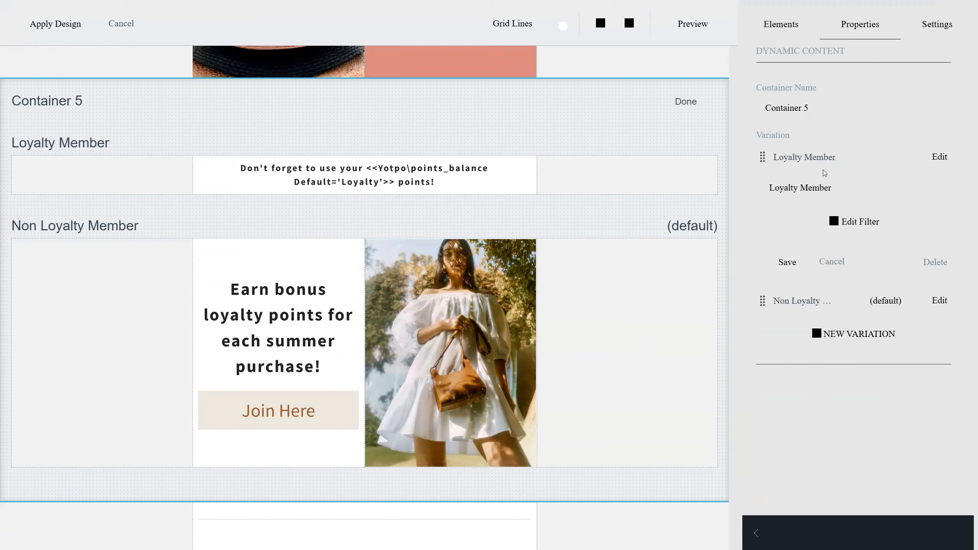
left_click(859, 223)
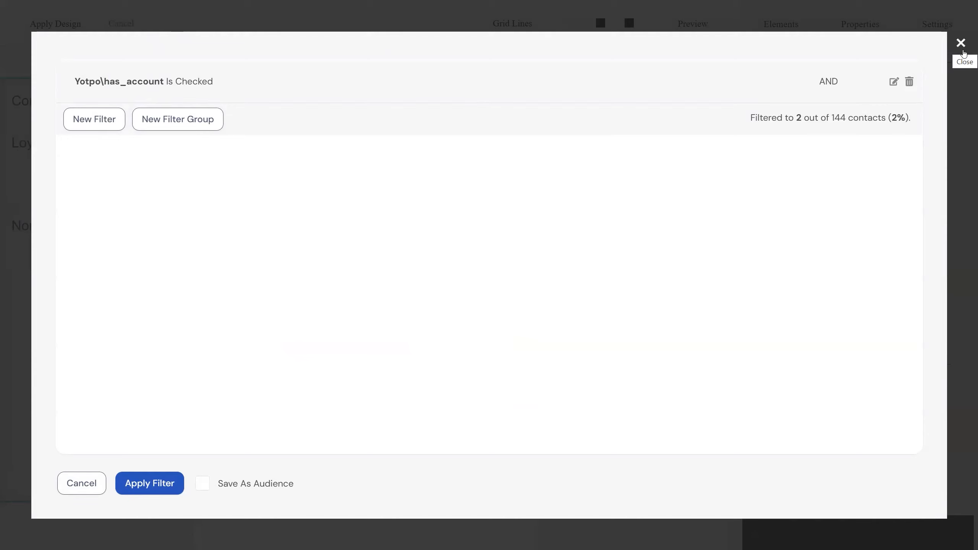
left_click(962, 45)
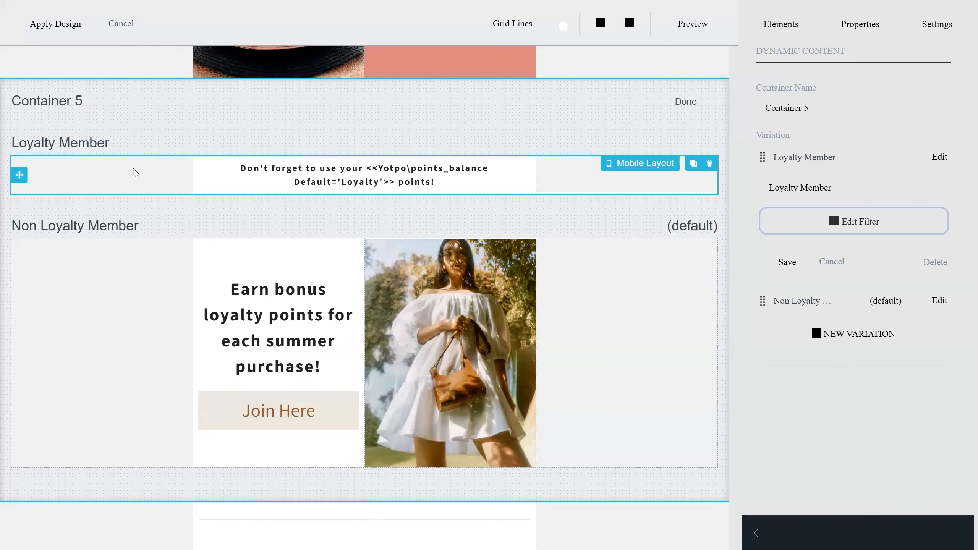
Compare the Loyalty Member variation's points_balance text with the Non Loyalty Member variation's join offer.
left_click(555, 173)
scroll(412, 197, "up", 3)
scroll(395, 219, "down", 2)
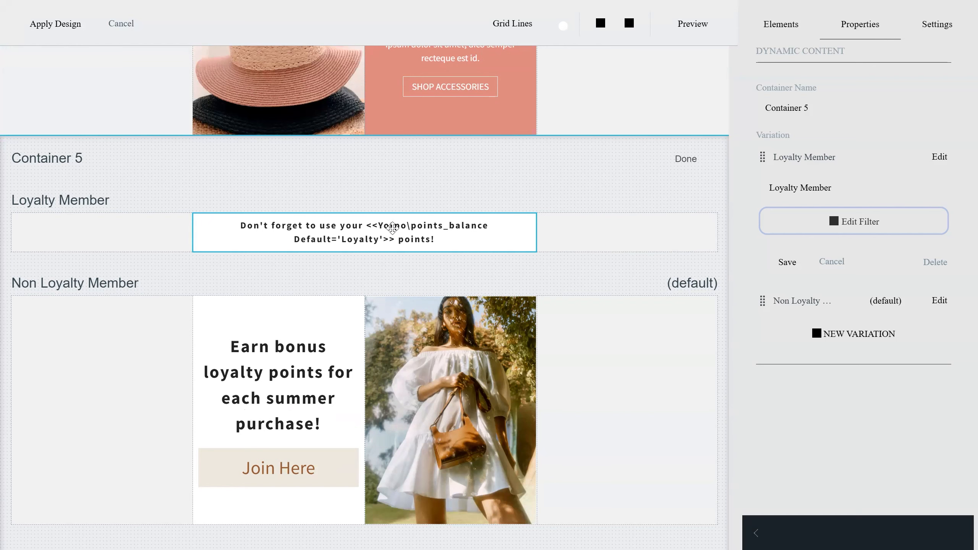
scroll(464, 255, "down", 3)
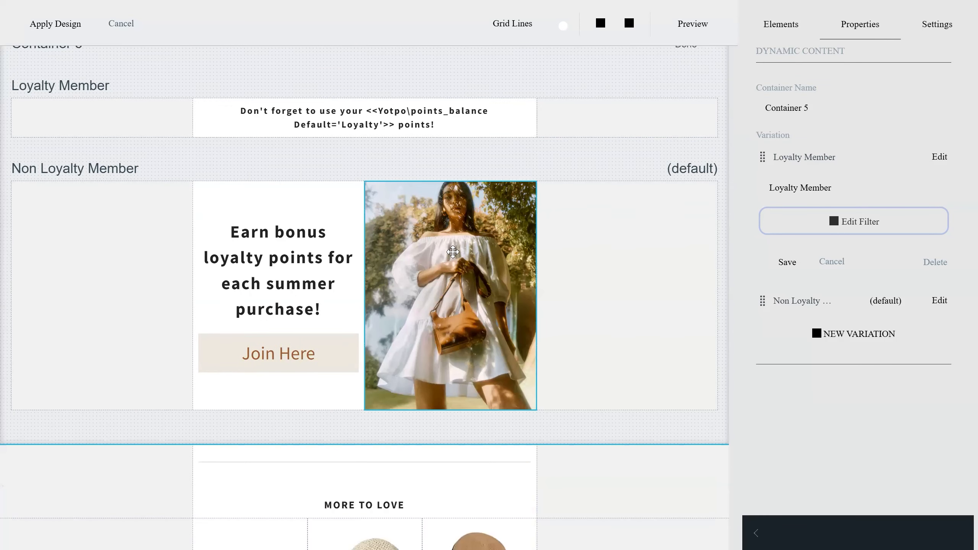